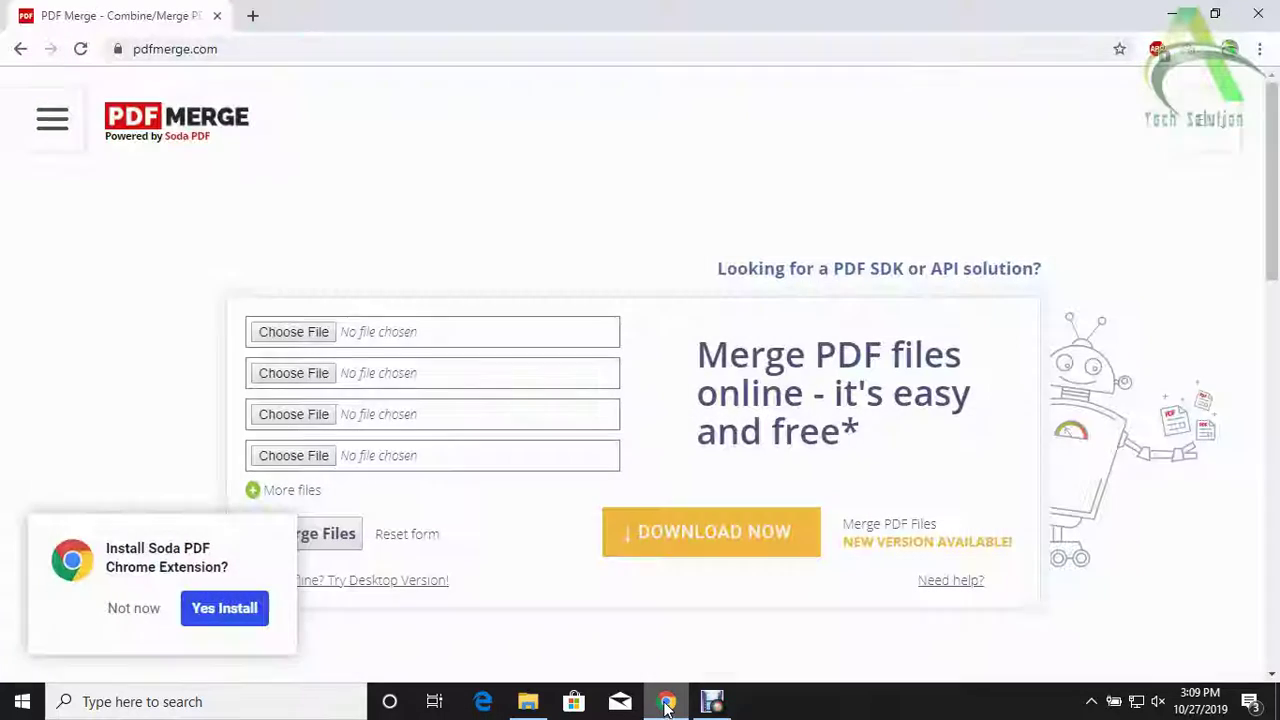
Switch to File Explorer and locate the Doc PDF in the Downloads folder
click(243, 49)
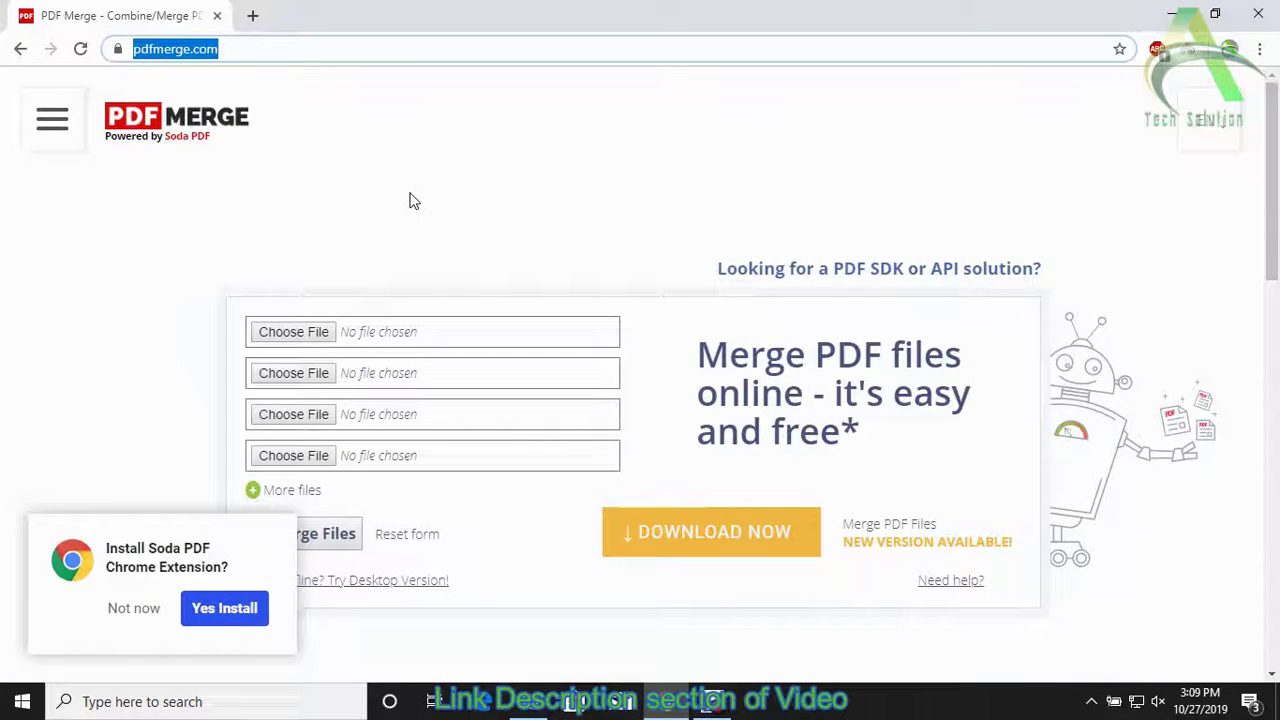
click(1176, 15)
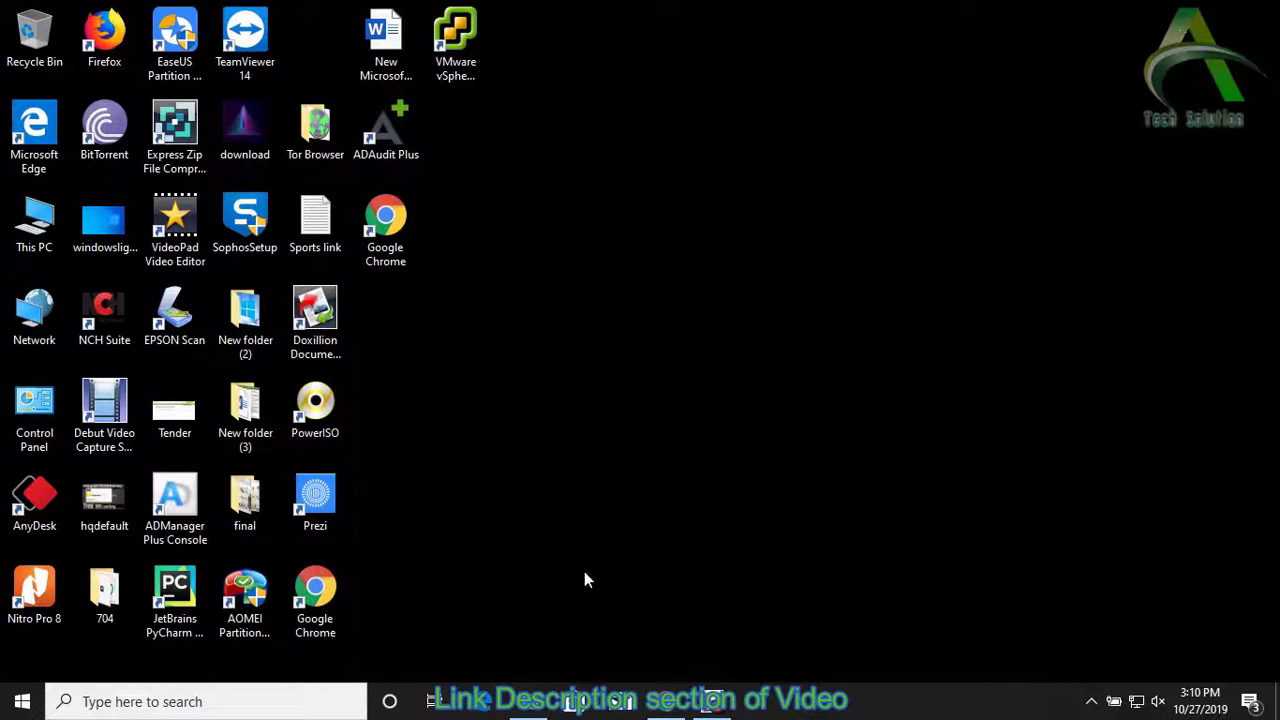
click(517, 706)
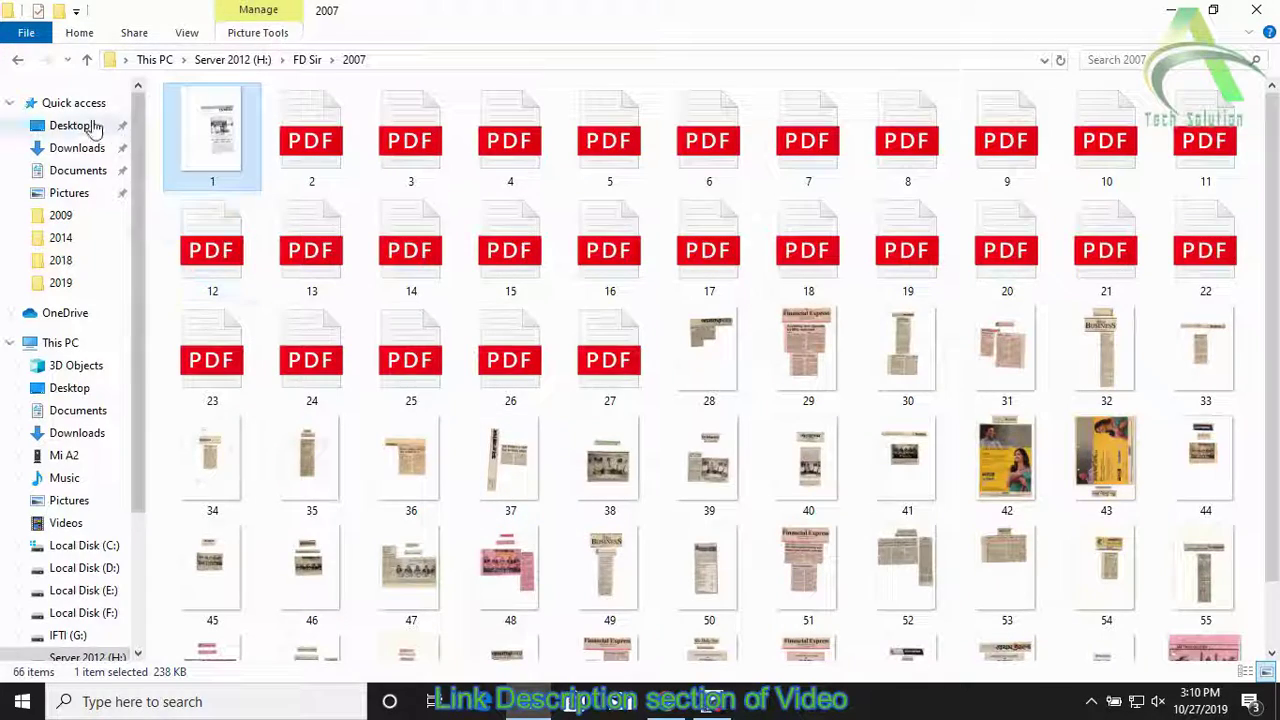
click(18, 60)
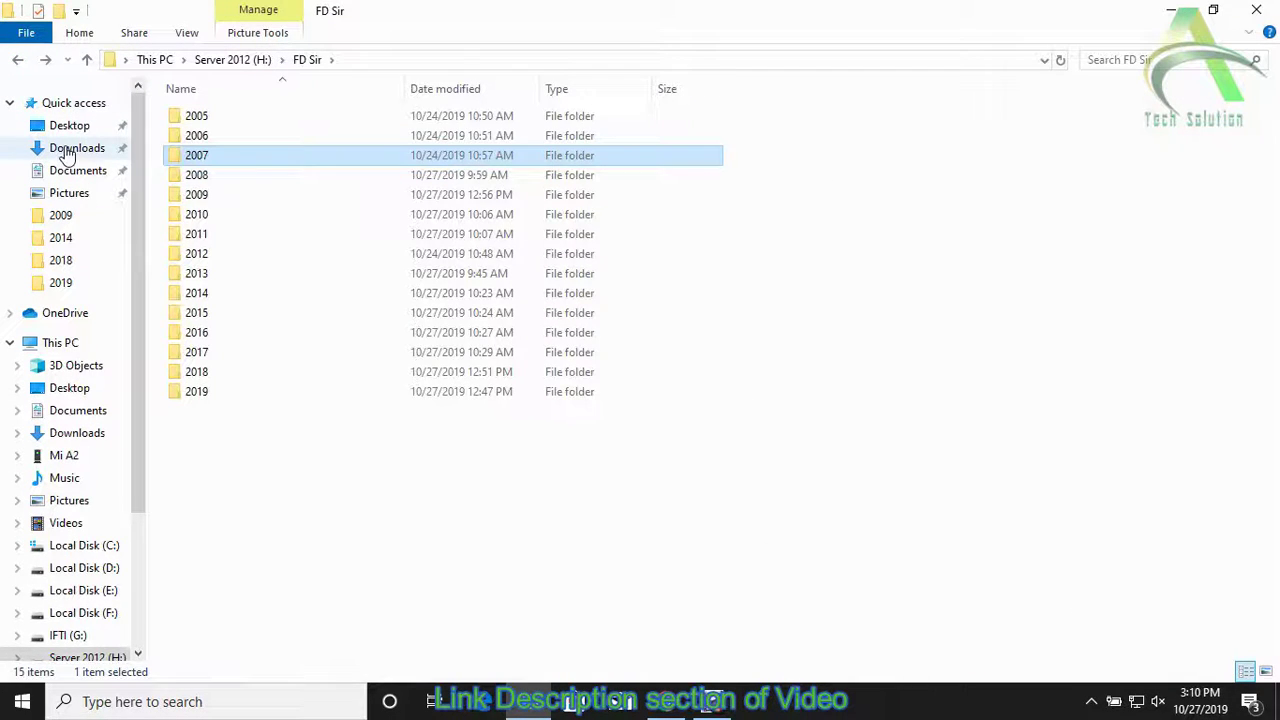
click(67, 150)
click(196, 147)
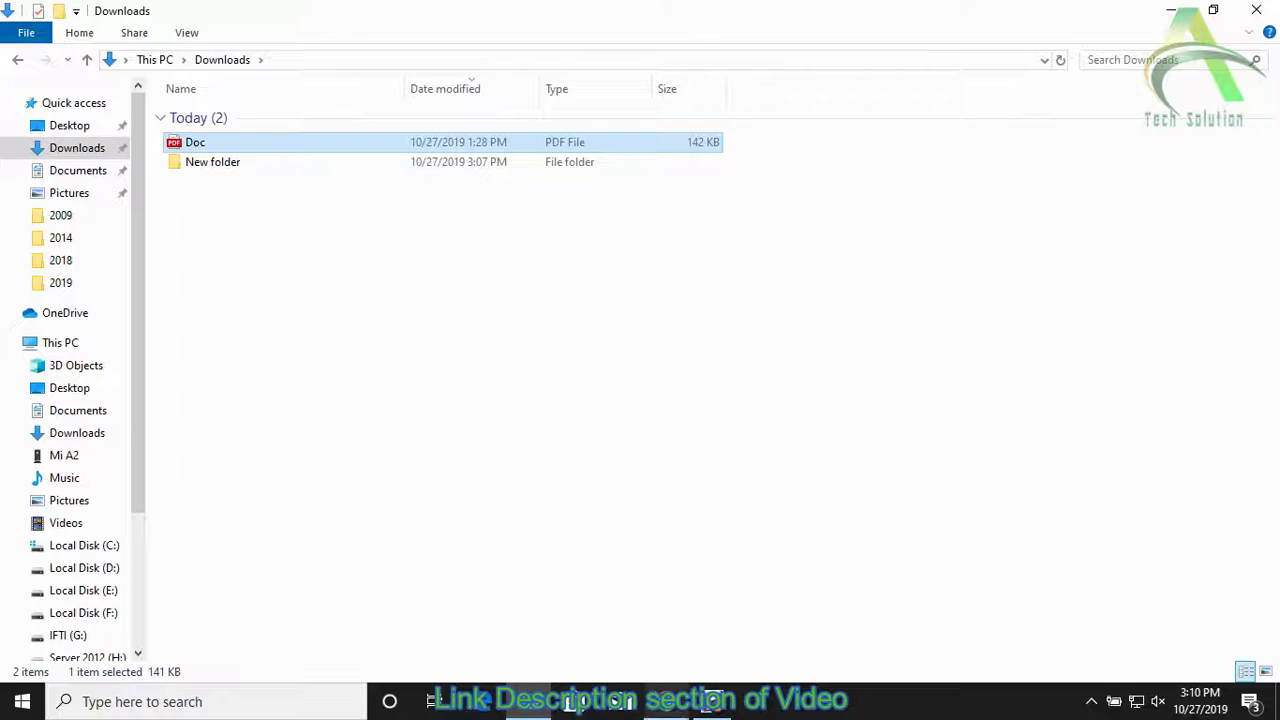
Return to the PDF Merge site in Chrome and open its Split PDF tool
click(661, 705)
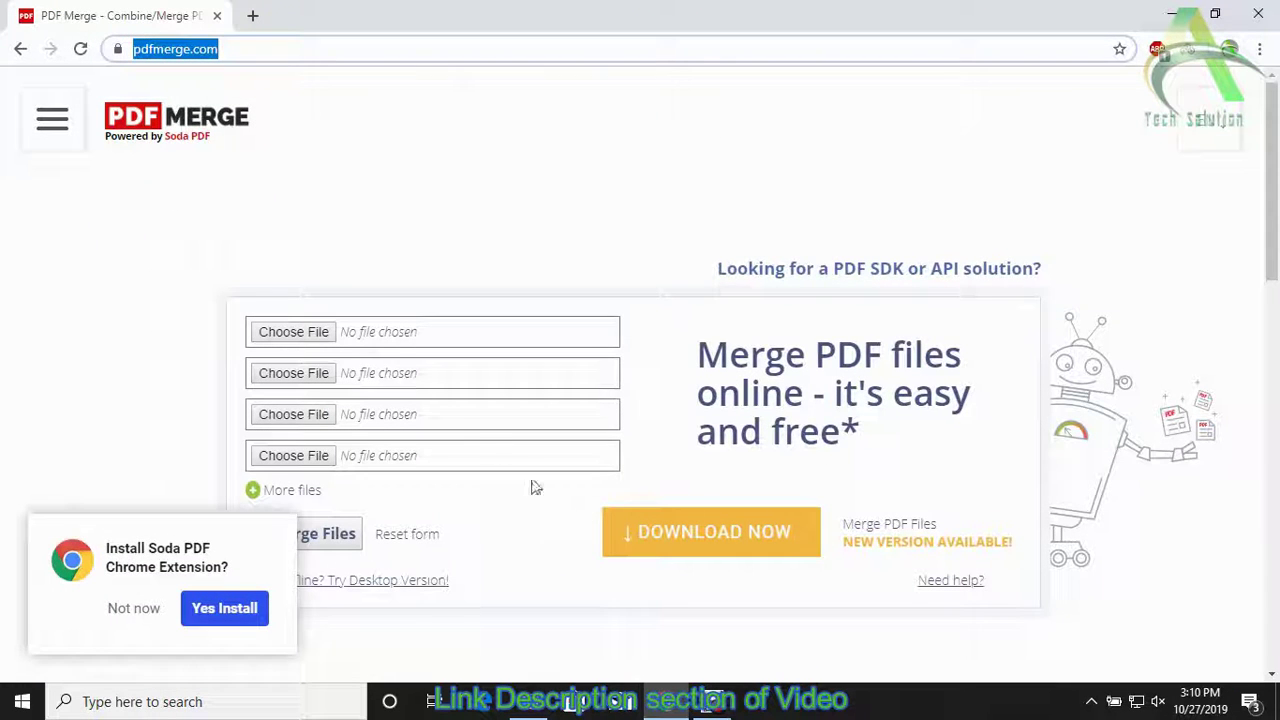
click(54, 124)
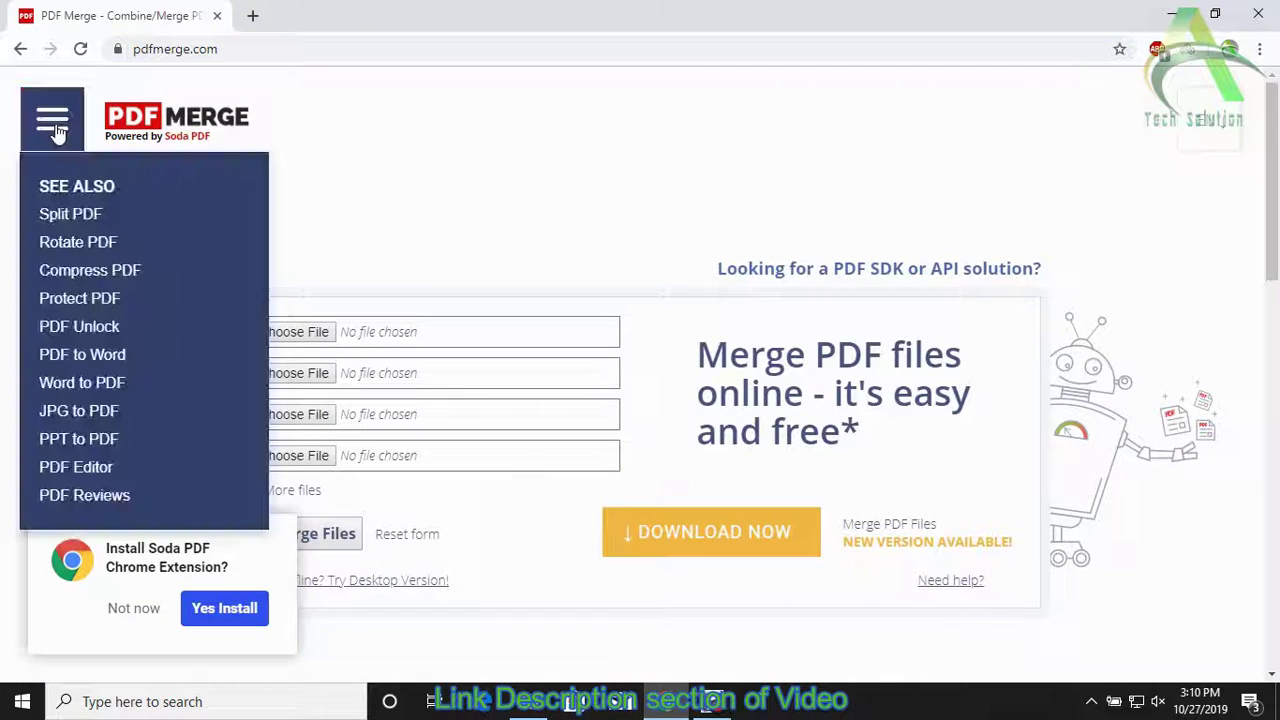
click(68, 228)
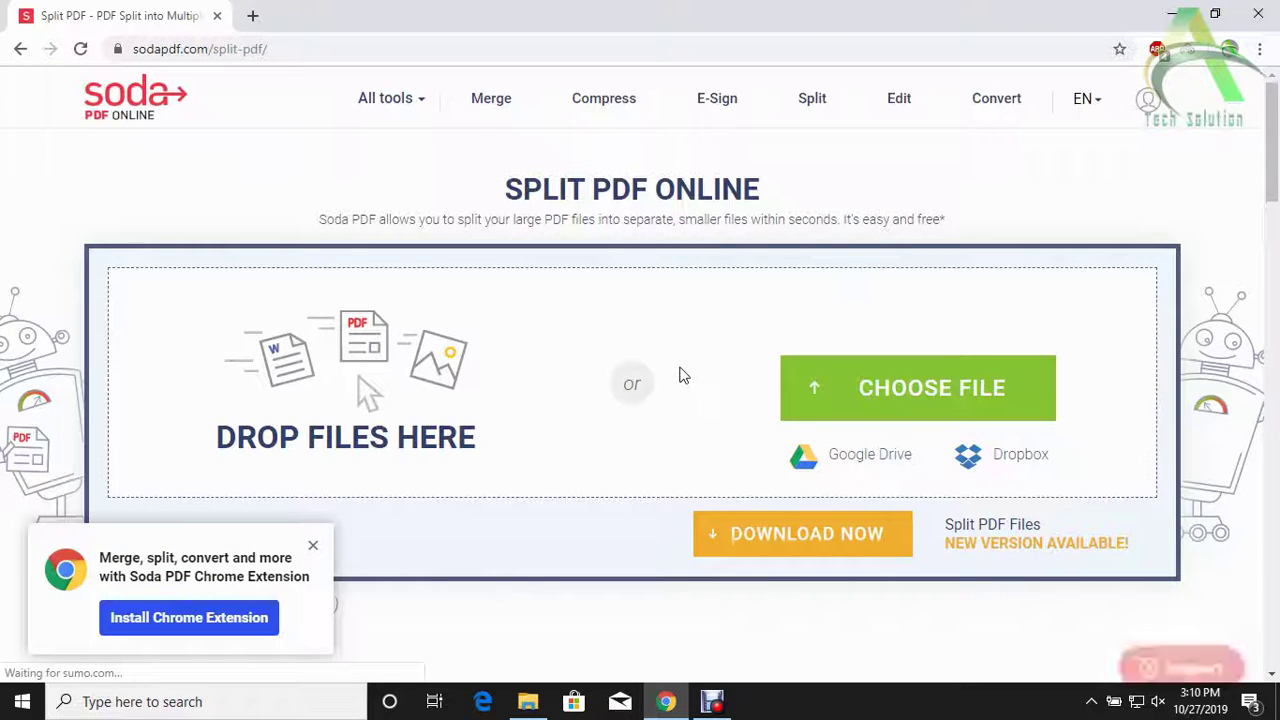
Upload the Doc PDF from Downloads to the split tool and dismiss the Chrome extension offer
click(889, 393)
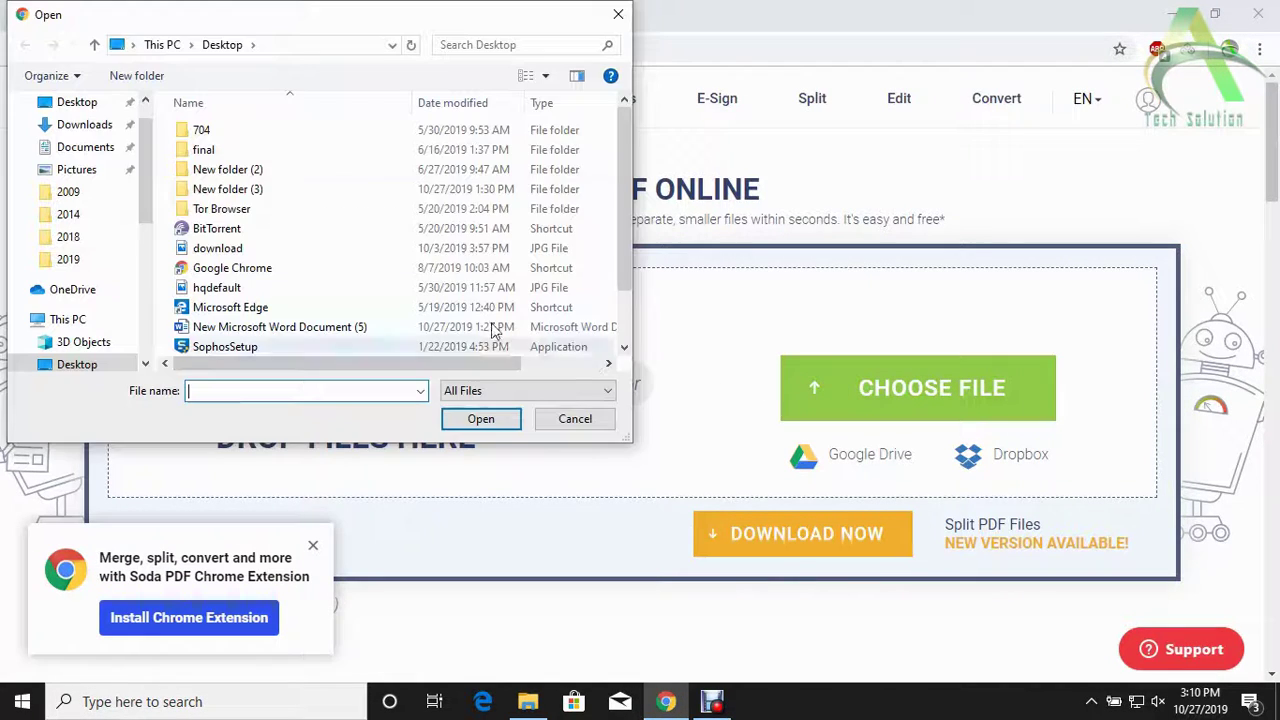
click(100, 127)
click(200, 160)
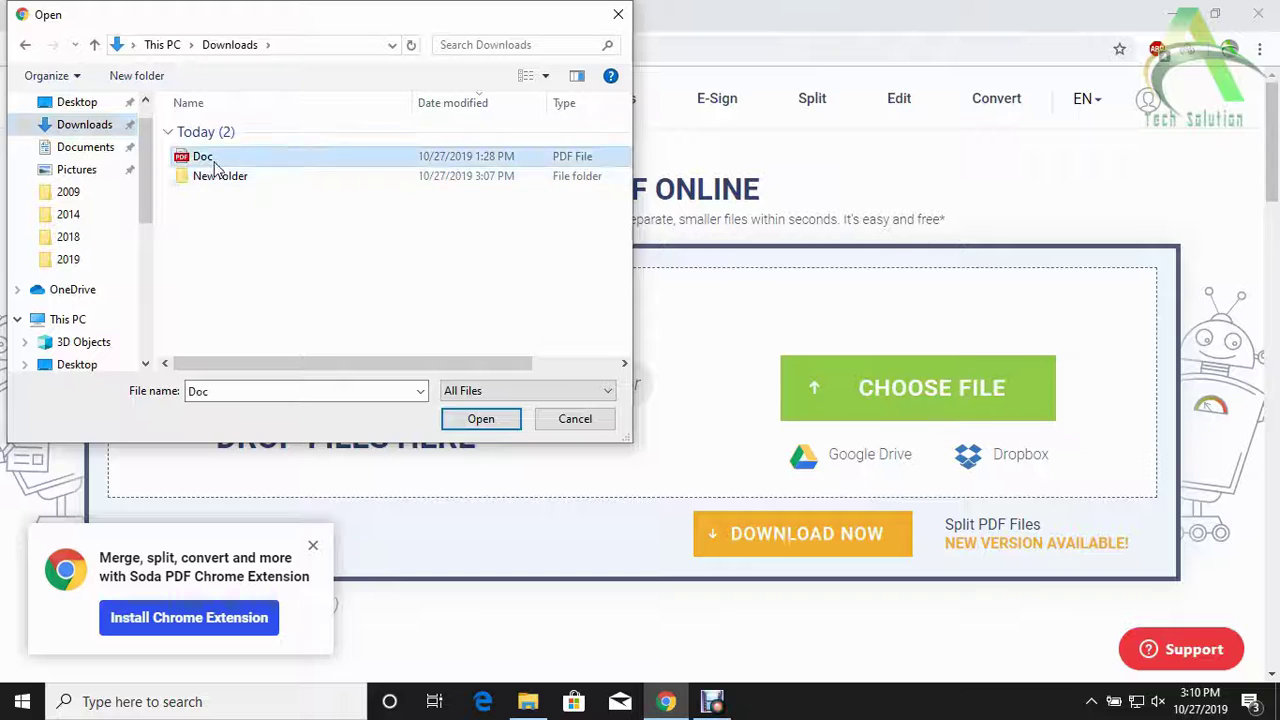
click(470, 419)
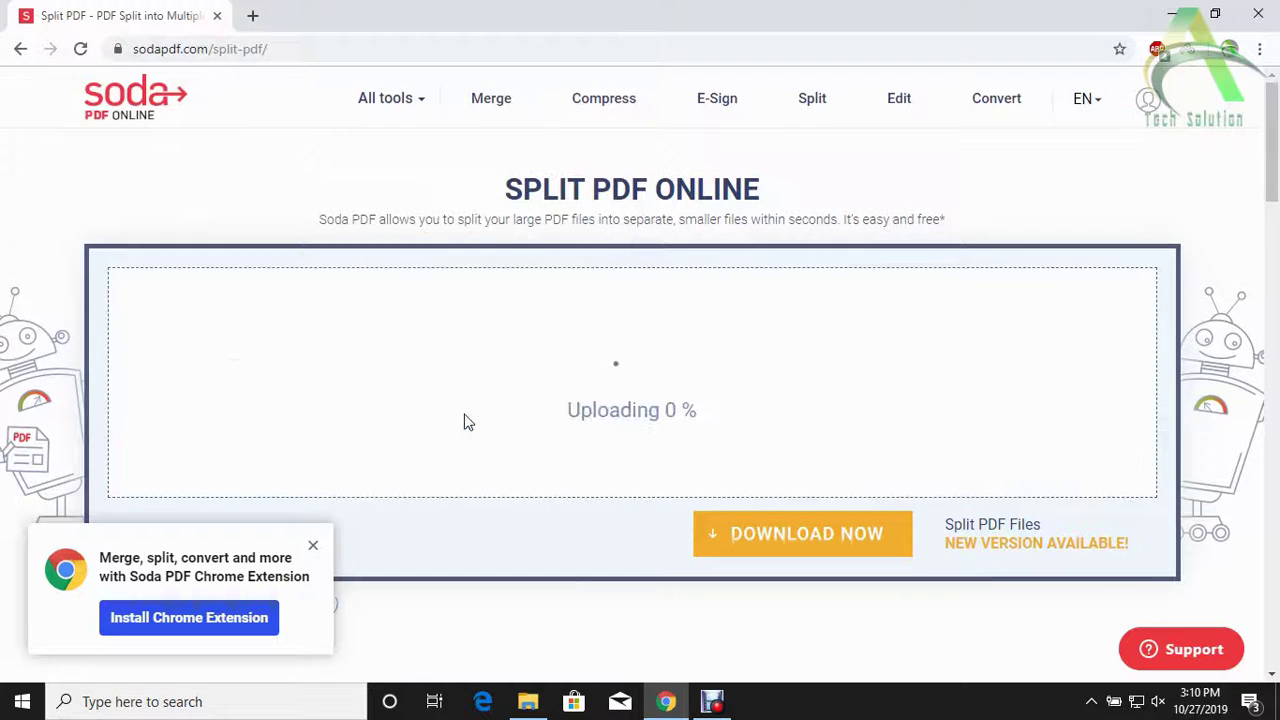
click(315, 547)
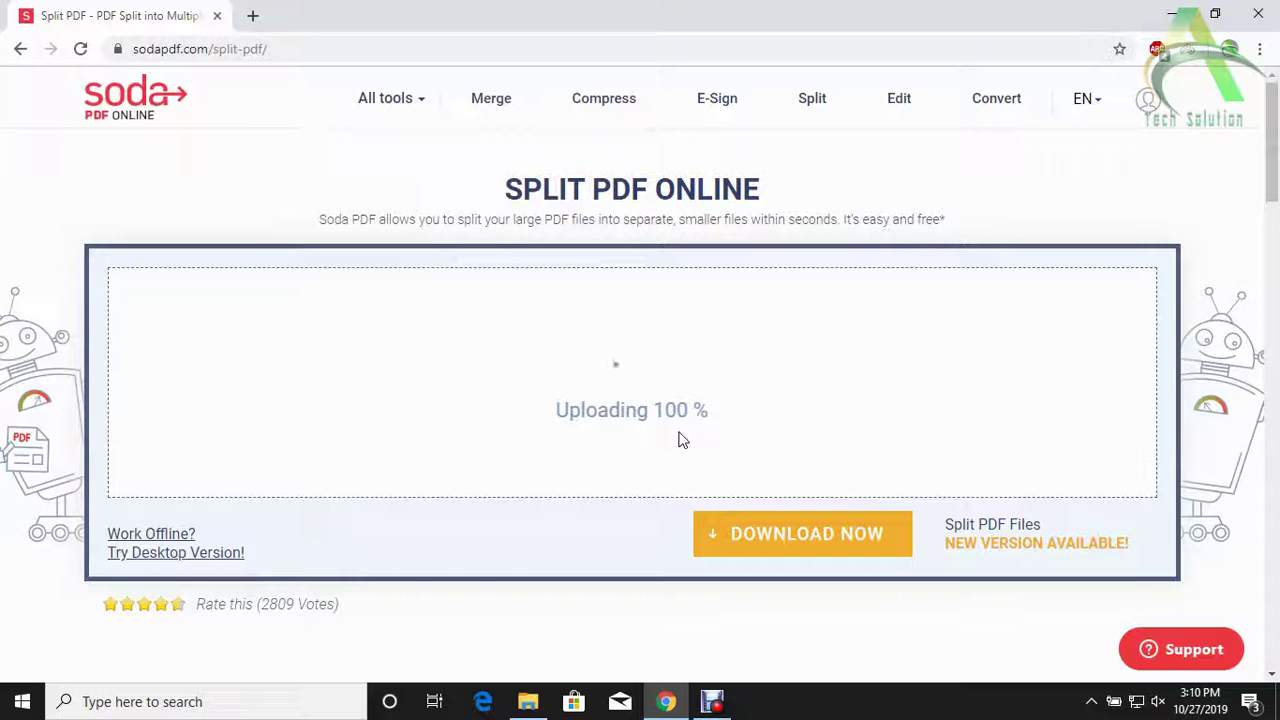
Open the Doc PDF from the Downloads folder and look through its pages, ending back at the first page
click(1170, 18)
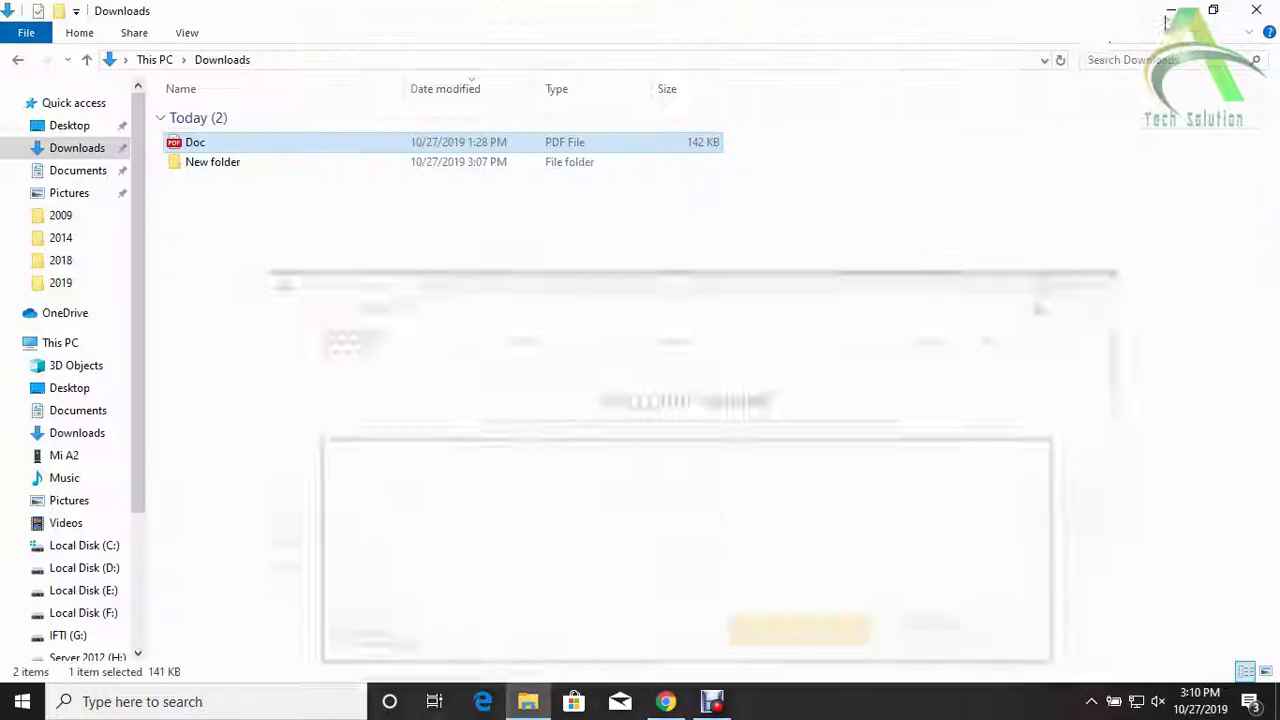
double_click(222, 143)
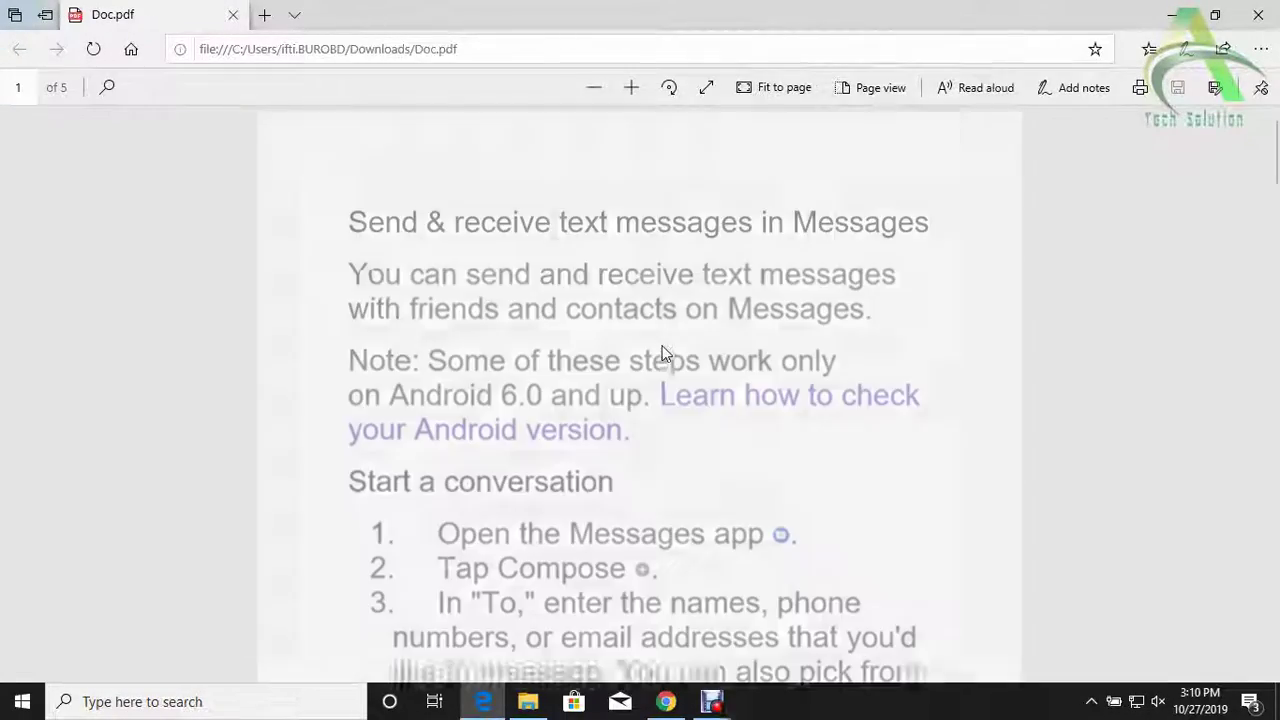
scroll(665, 352, down, 1)
scroll(665, 352, down, 15)
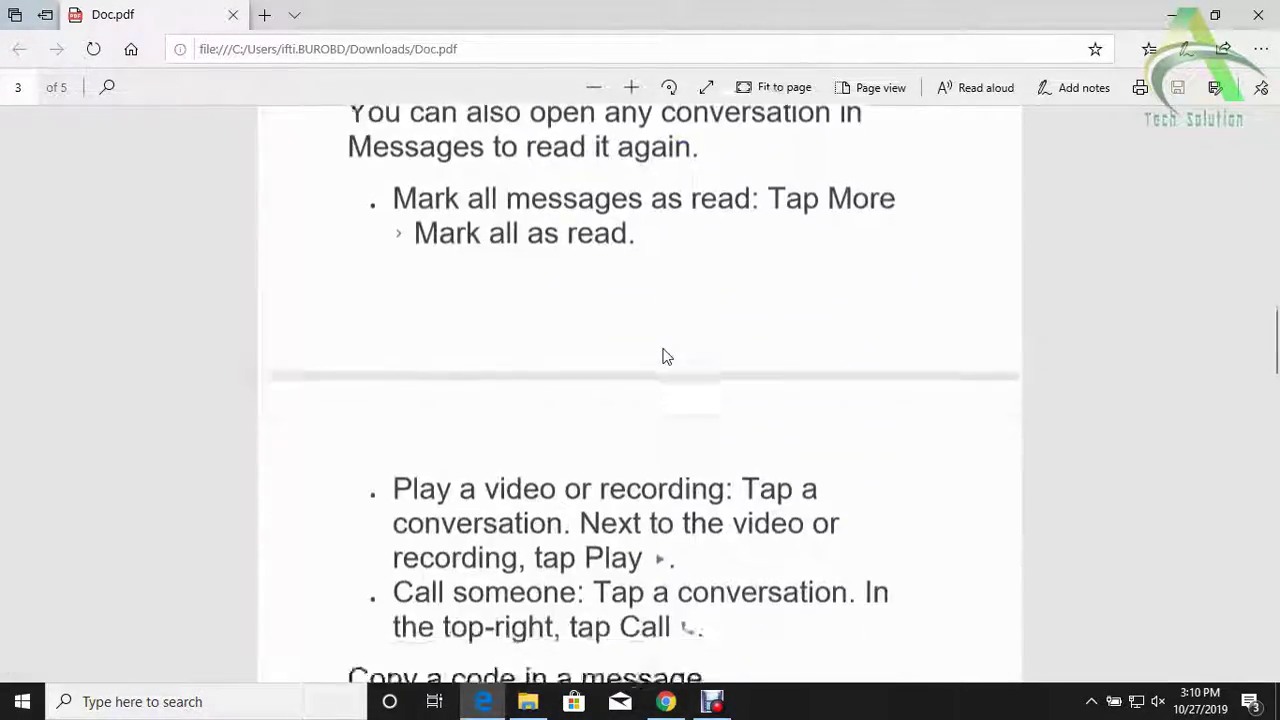
scroll(668, 356, down, 10)
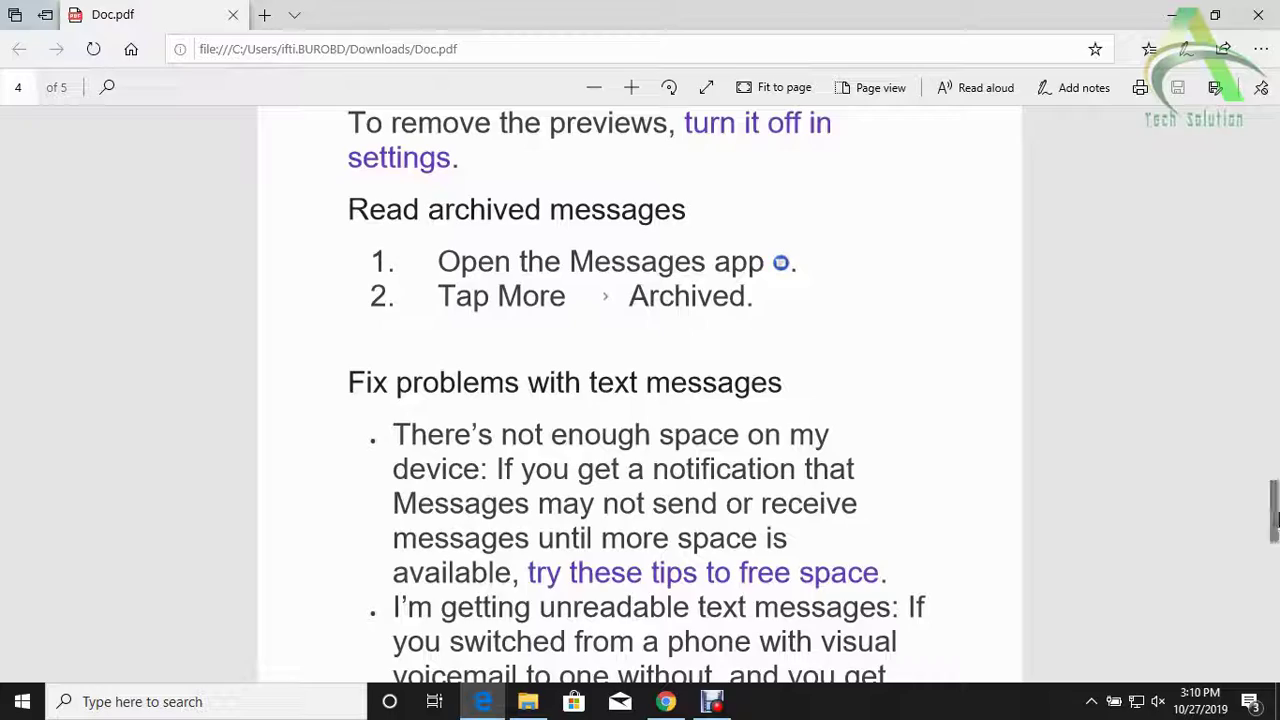
drag(1276, 517, 1272, 155)
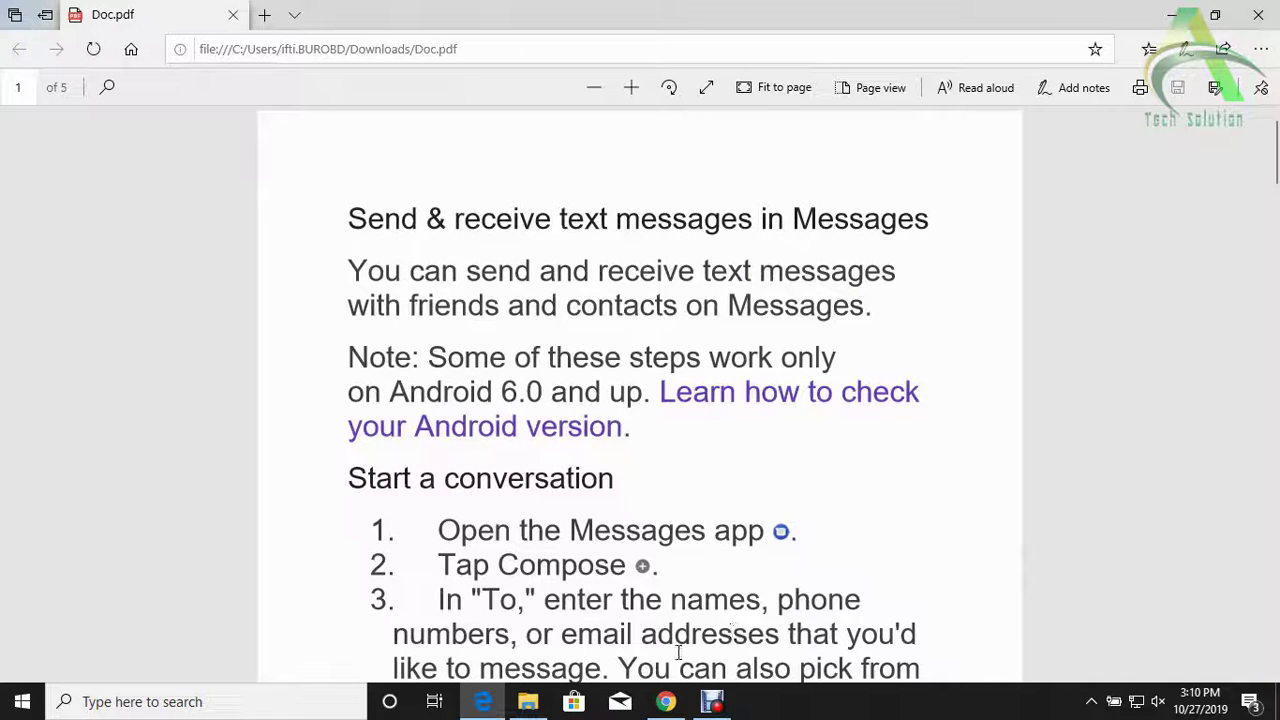
Return to Chrome and split Doc.pdf using the page ranges 1,2-3,4-5
click(665, 701)
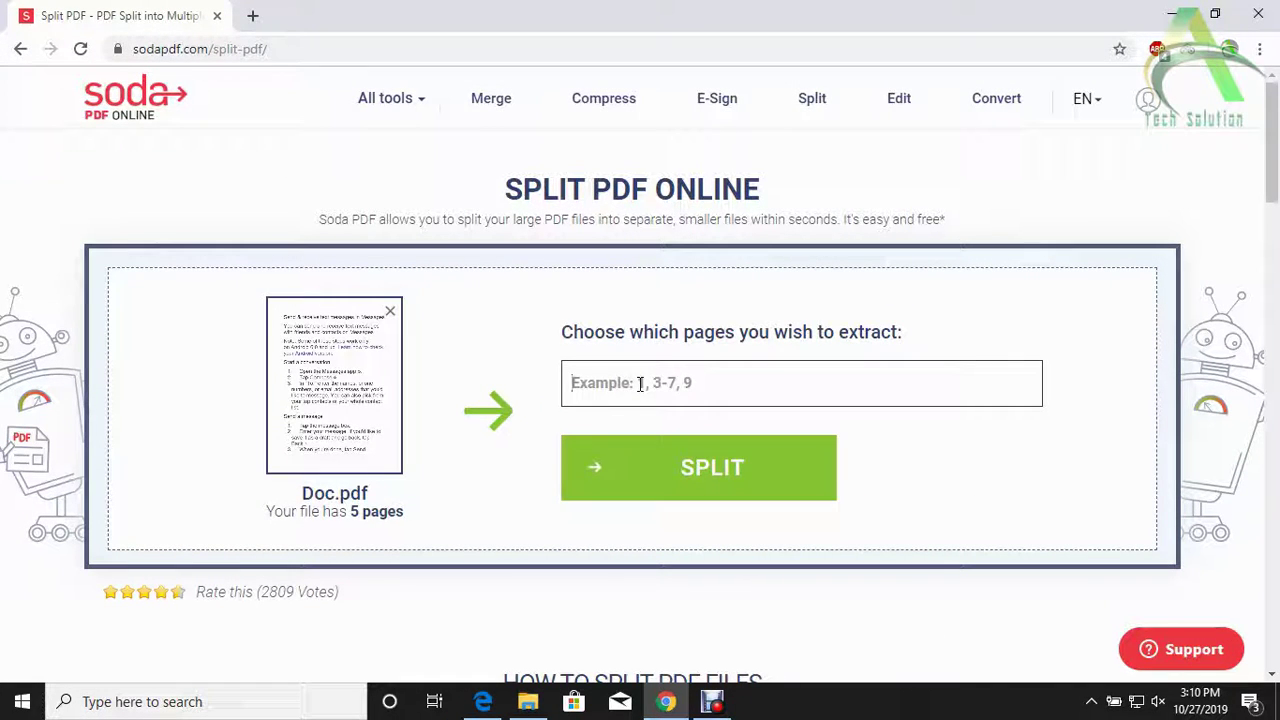
text(1,)
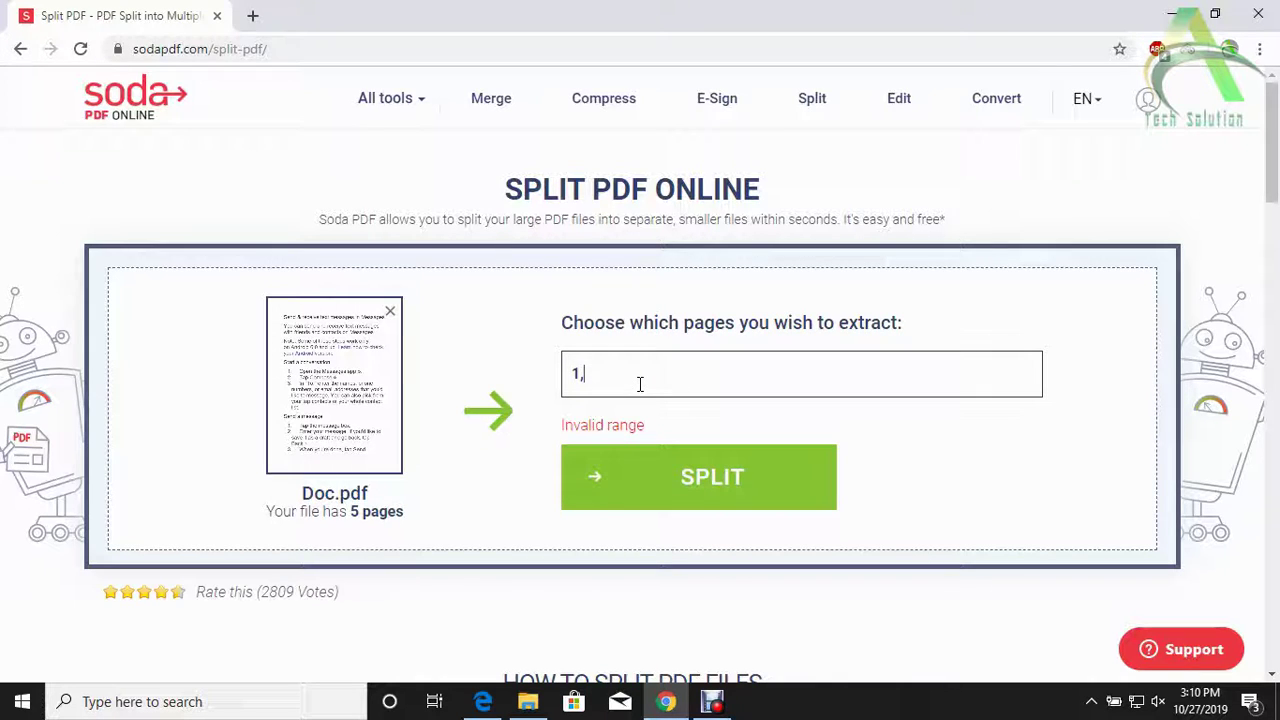
text(2-3)
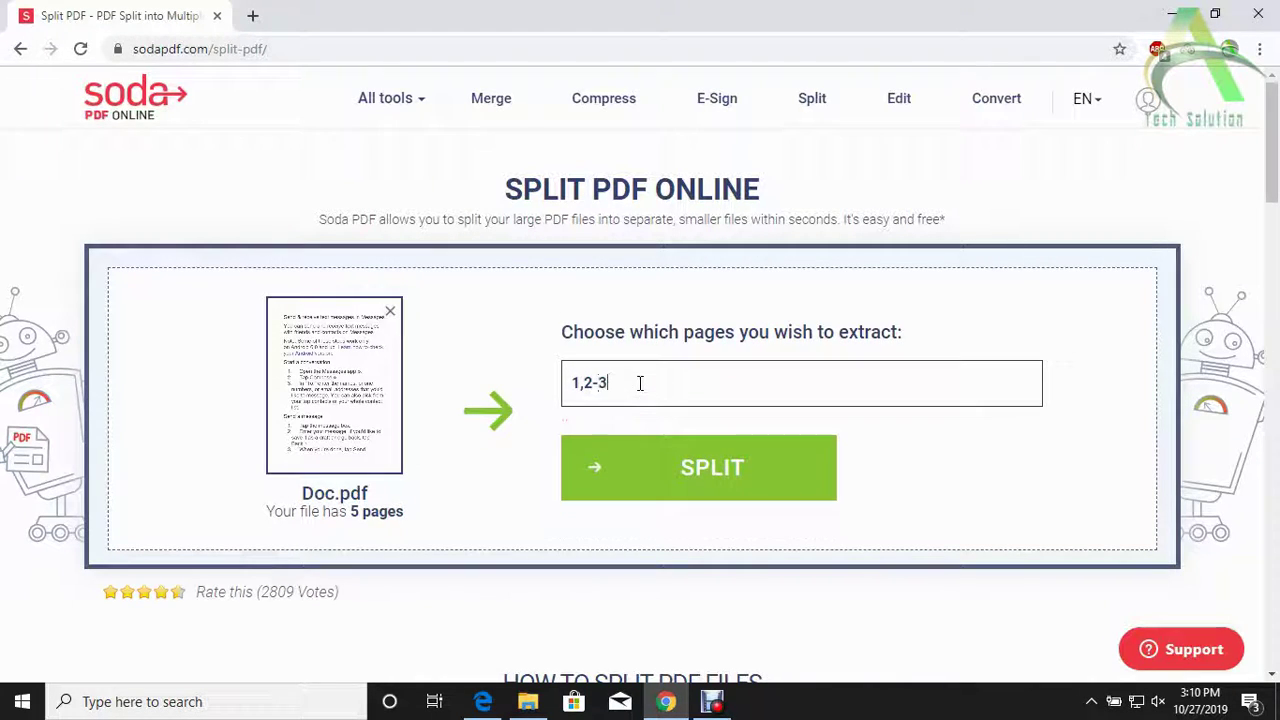
text(,4-5)
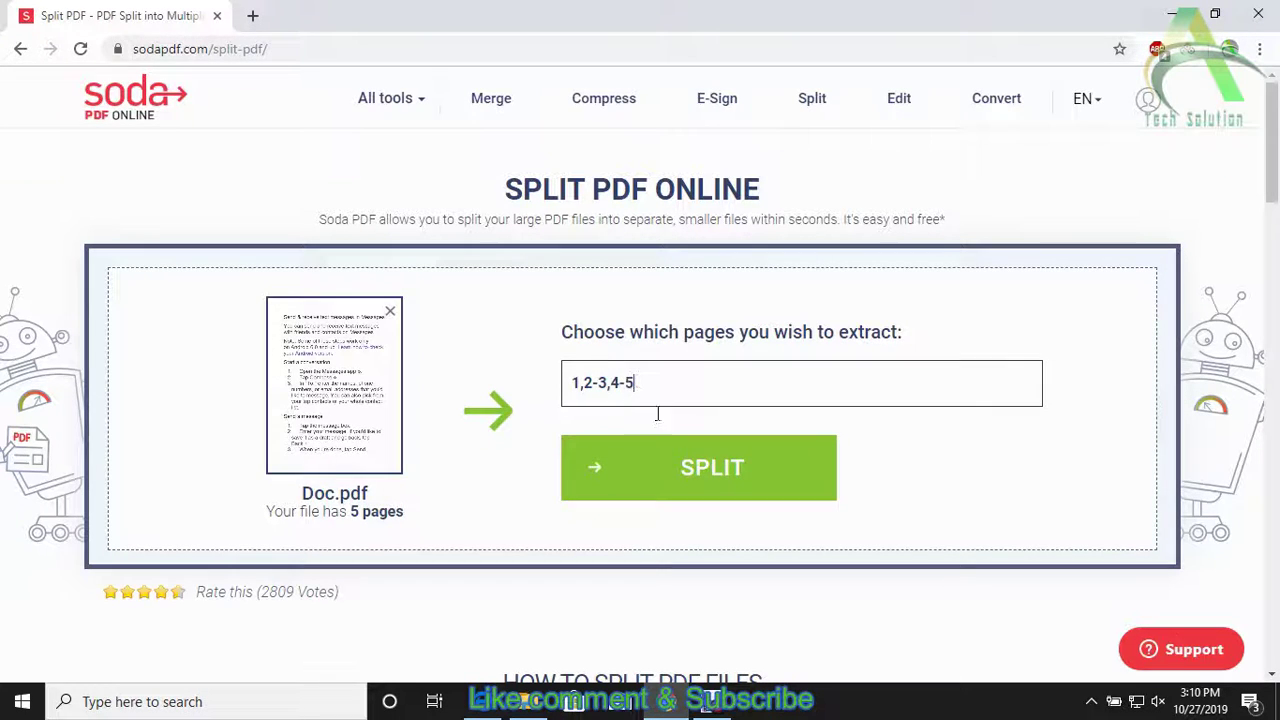
click(703, 480)
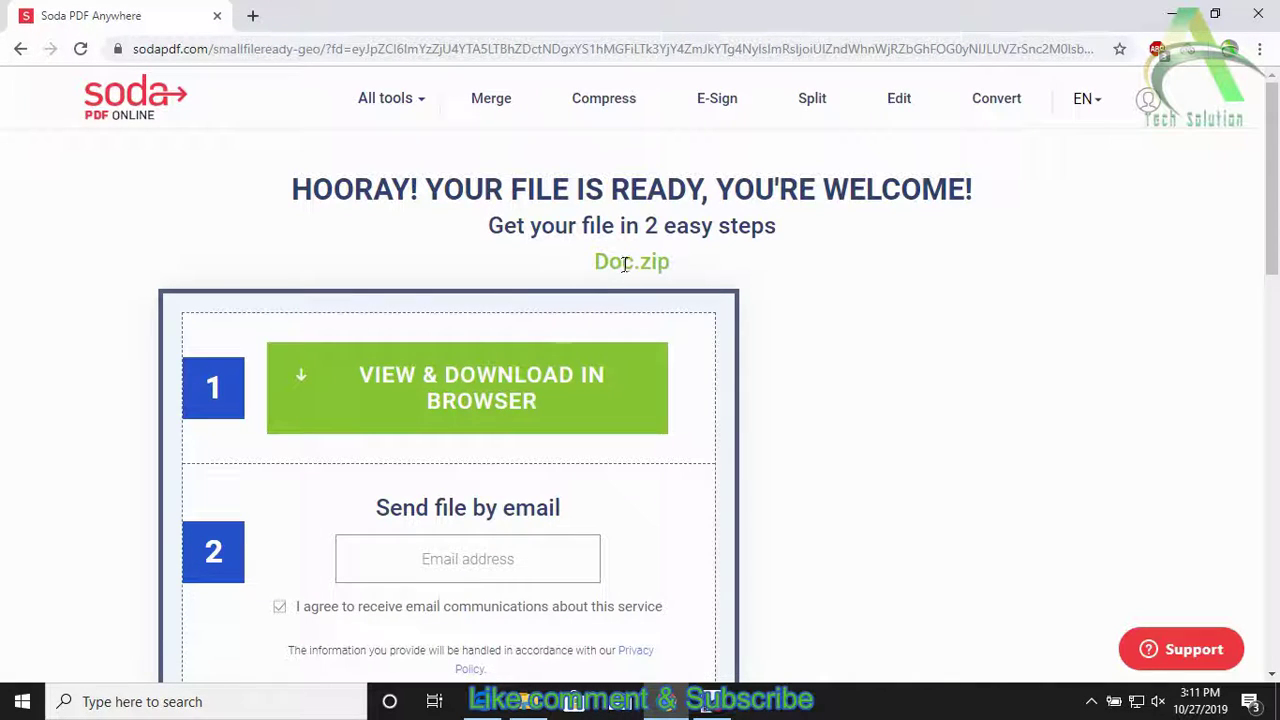
Download the split result and show Doc - Split Pages.zip in its folder
click(497, 400)
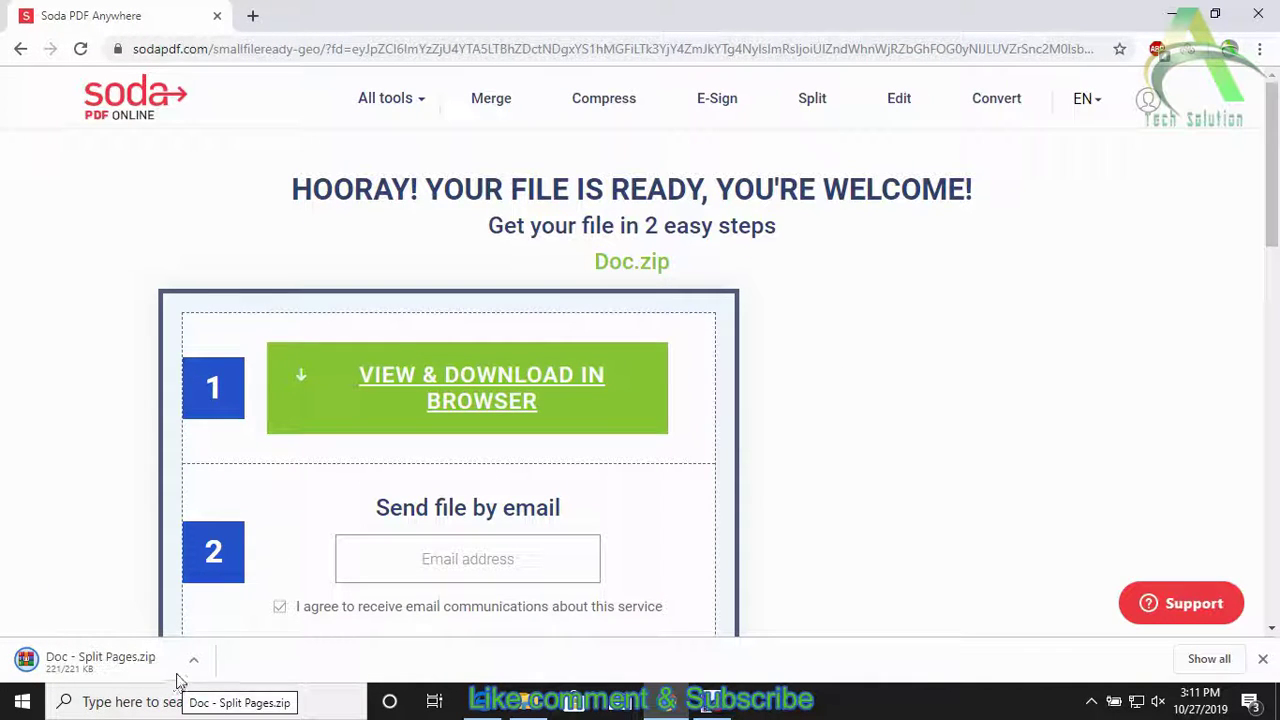
click(196, 662)
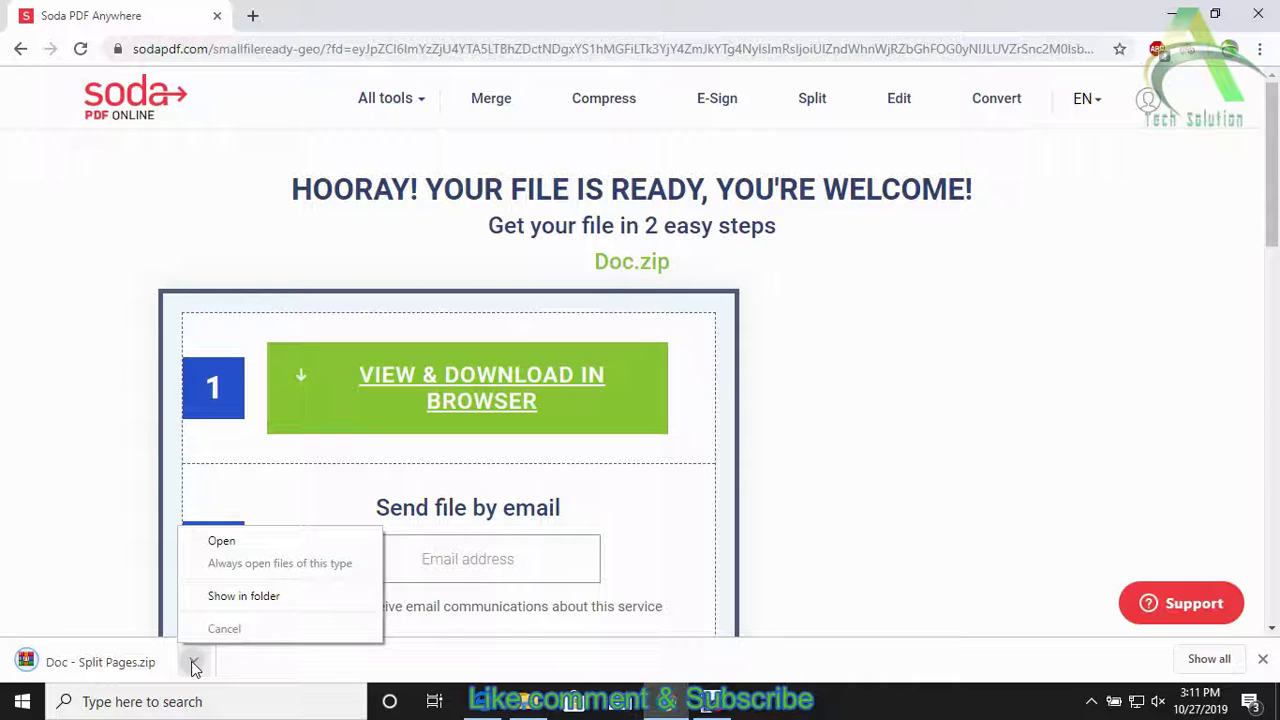
click(240, 596)
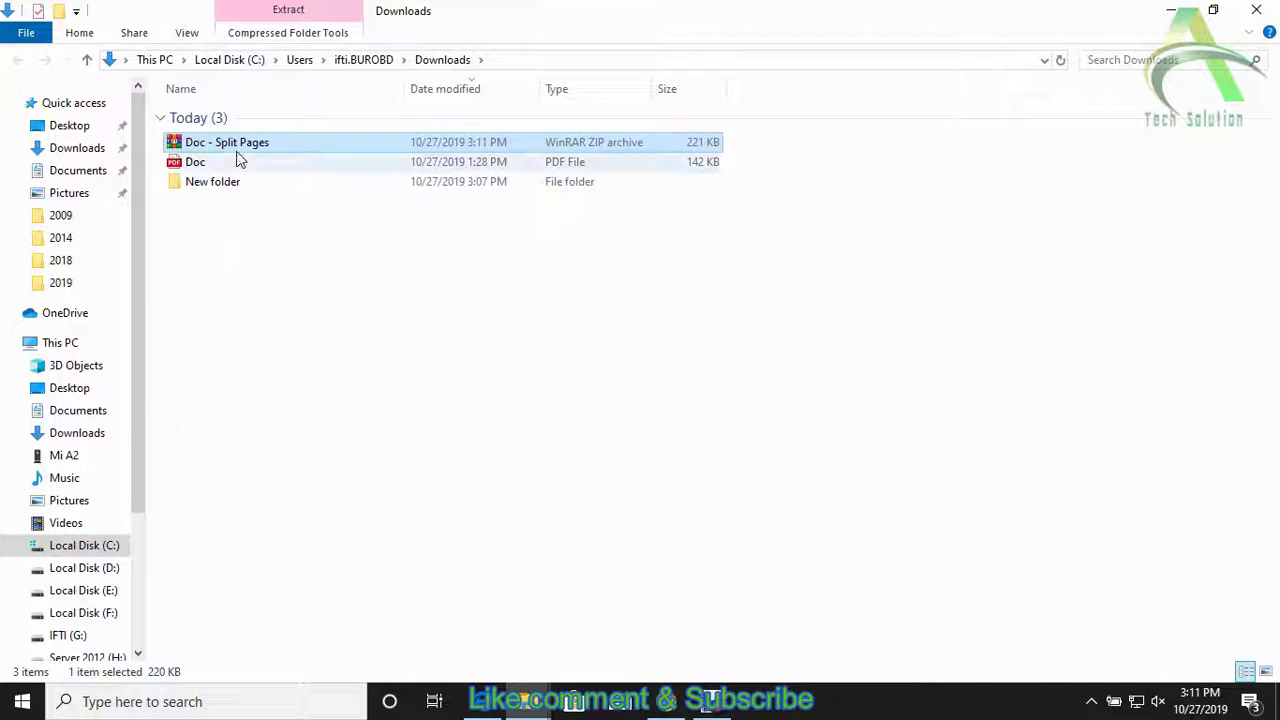
Extract the Doc - Split Pages archive into a Doc - Split Pages folder in Downloads, keeping the default extraction options
right_click(237, 146)
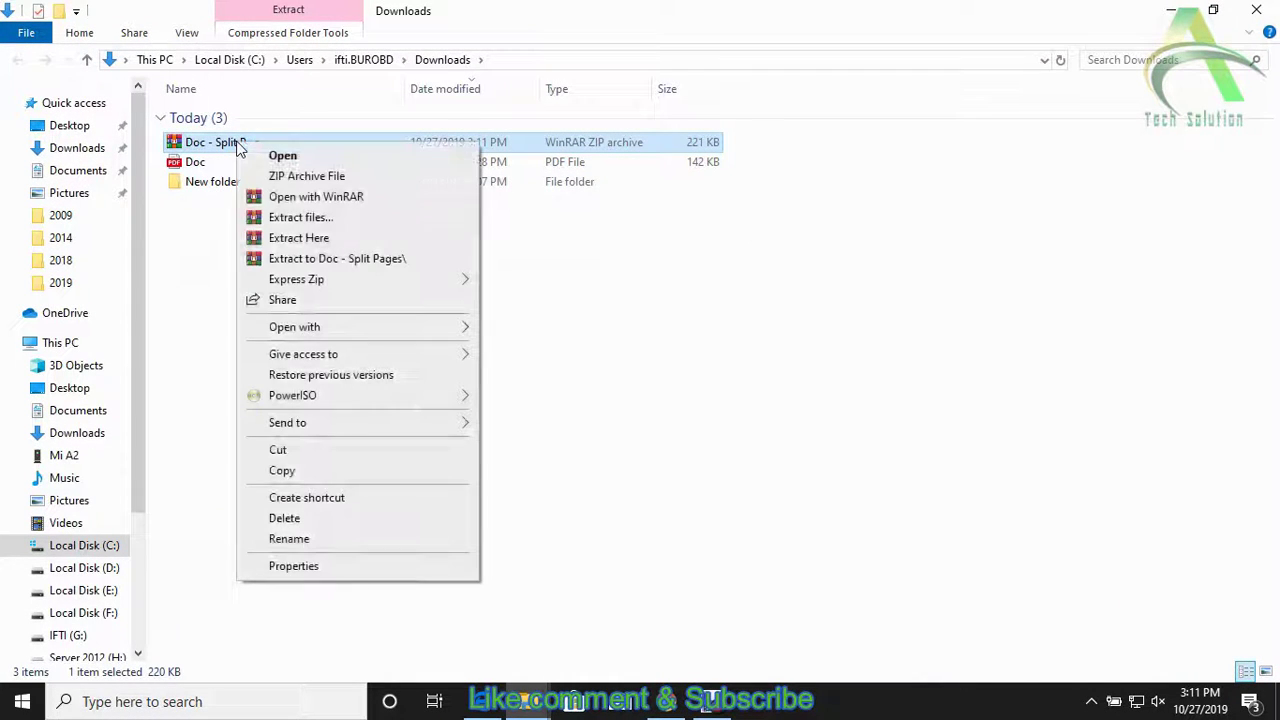
click(285, 230)
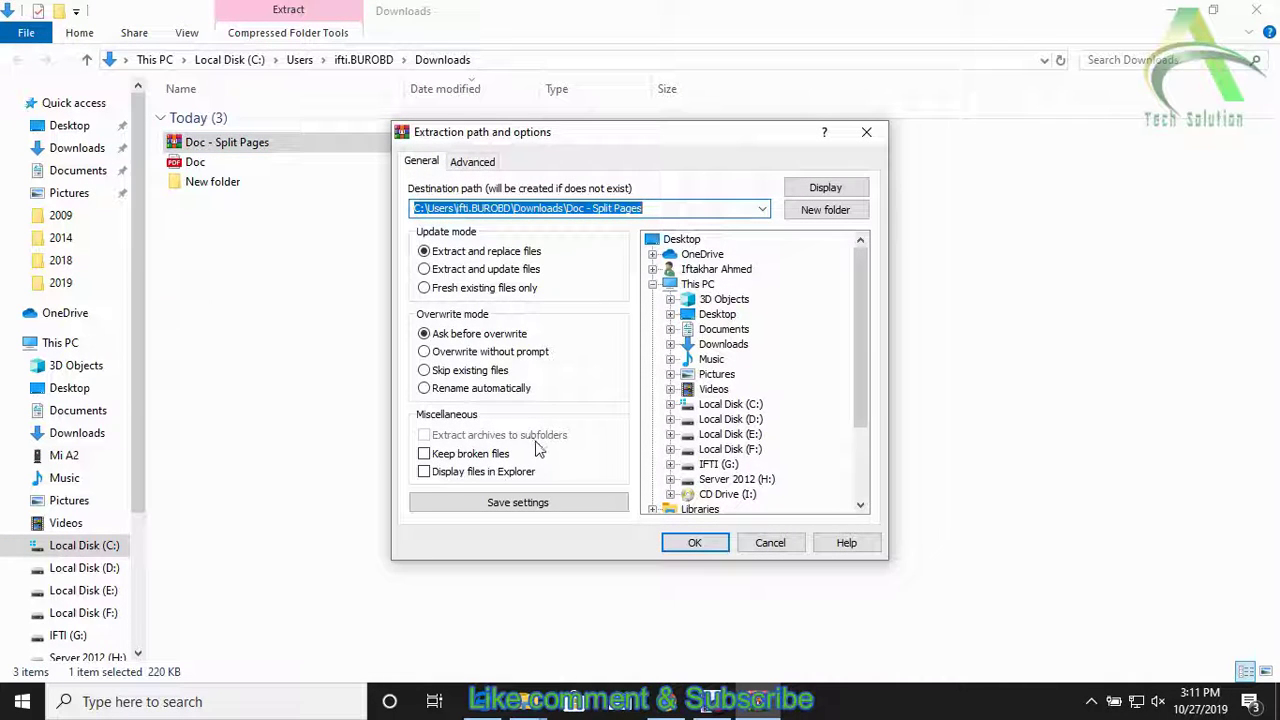
click(672, 543)
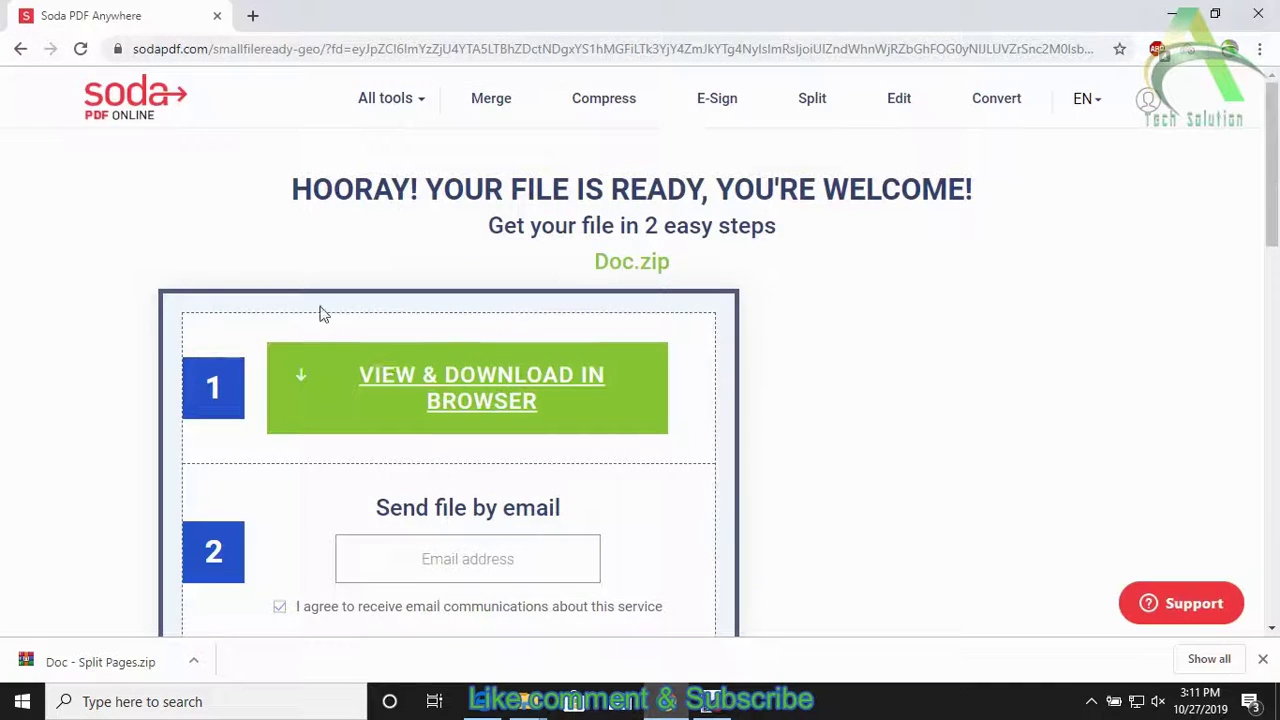
Open the extracted Doc - Split Pages folder in File Explorer and view the first split PDF
mouse_move(527, 701)
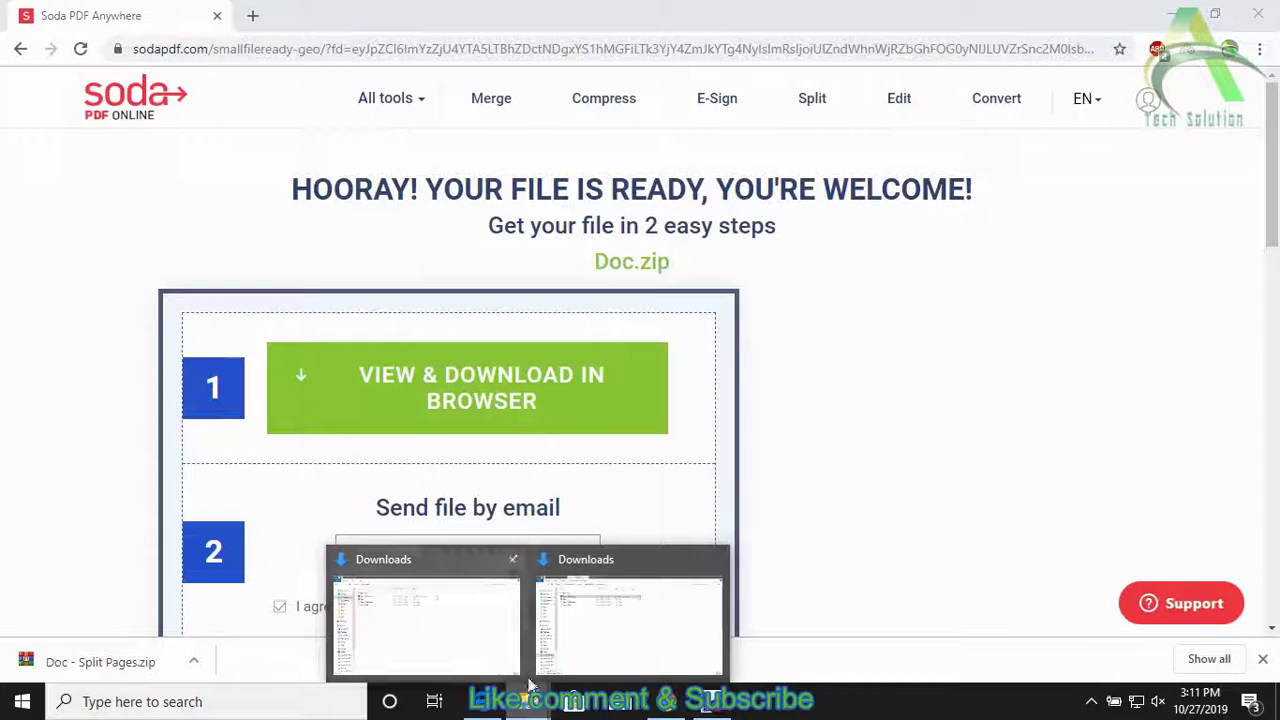
click(571, 629)
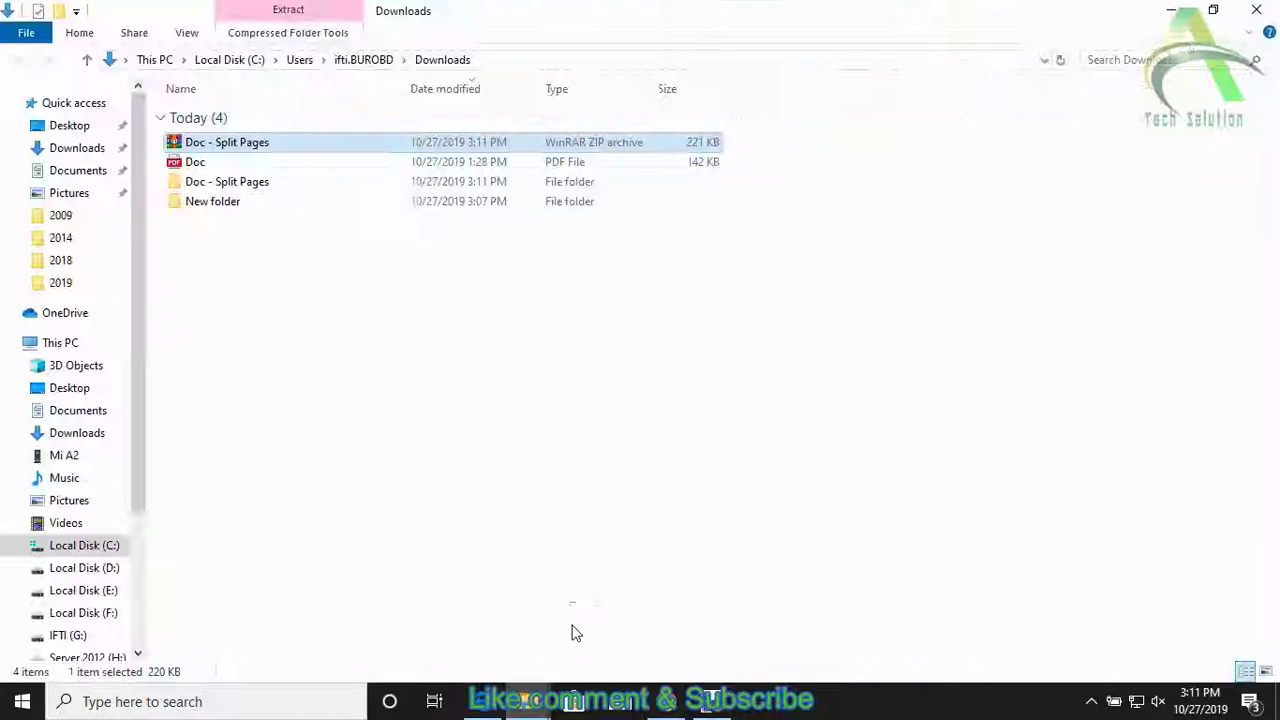
double_click(221, 186)
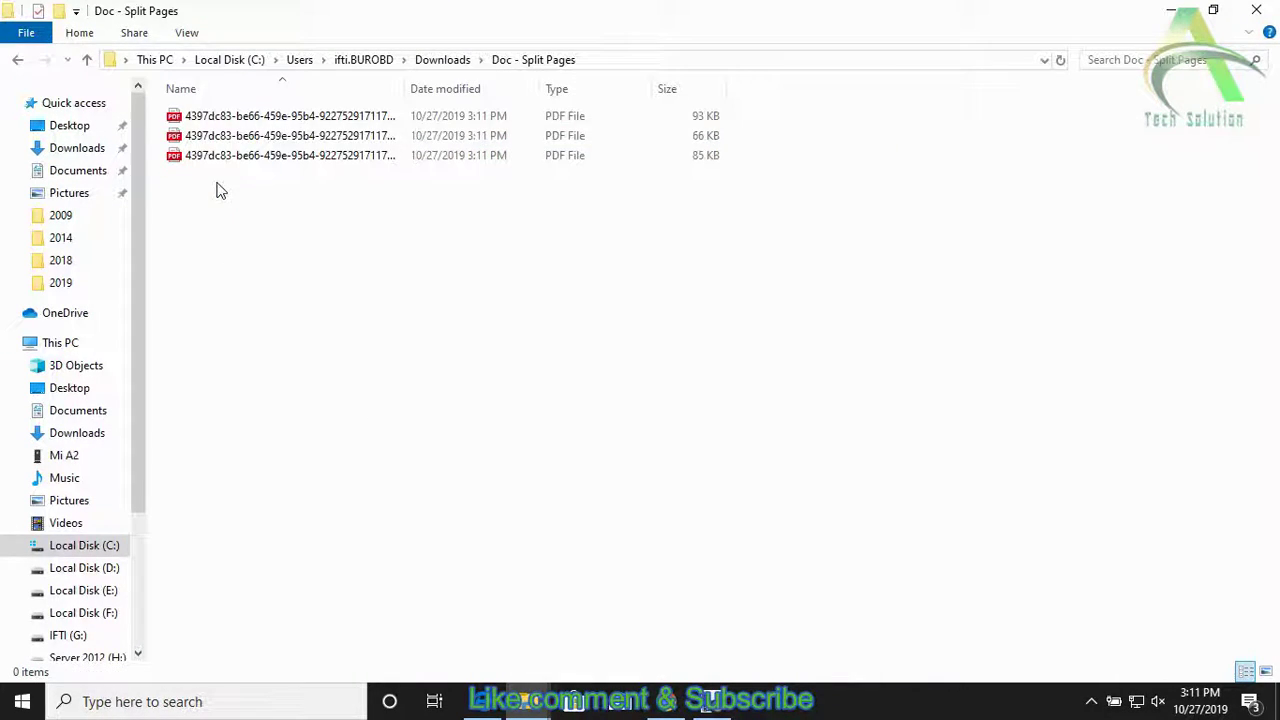
double_click(249, 117)
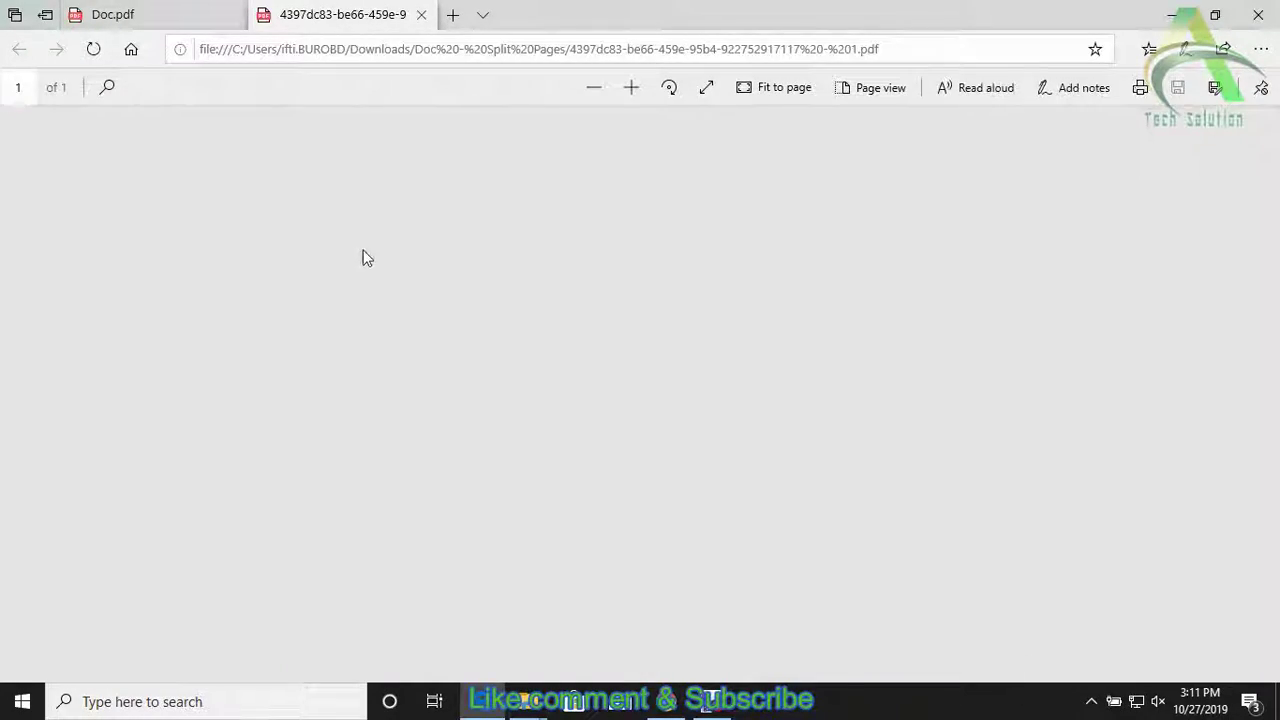
scroll(425, 275, down, 4)
scroll(439, 294, up, 5)
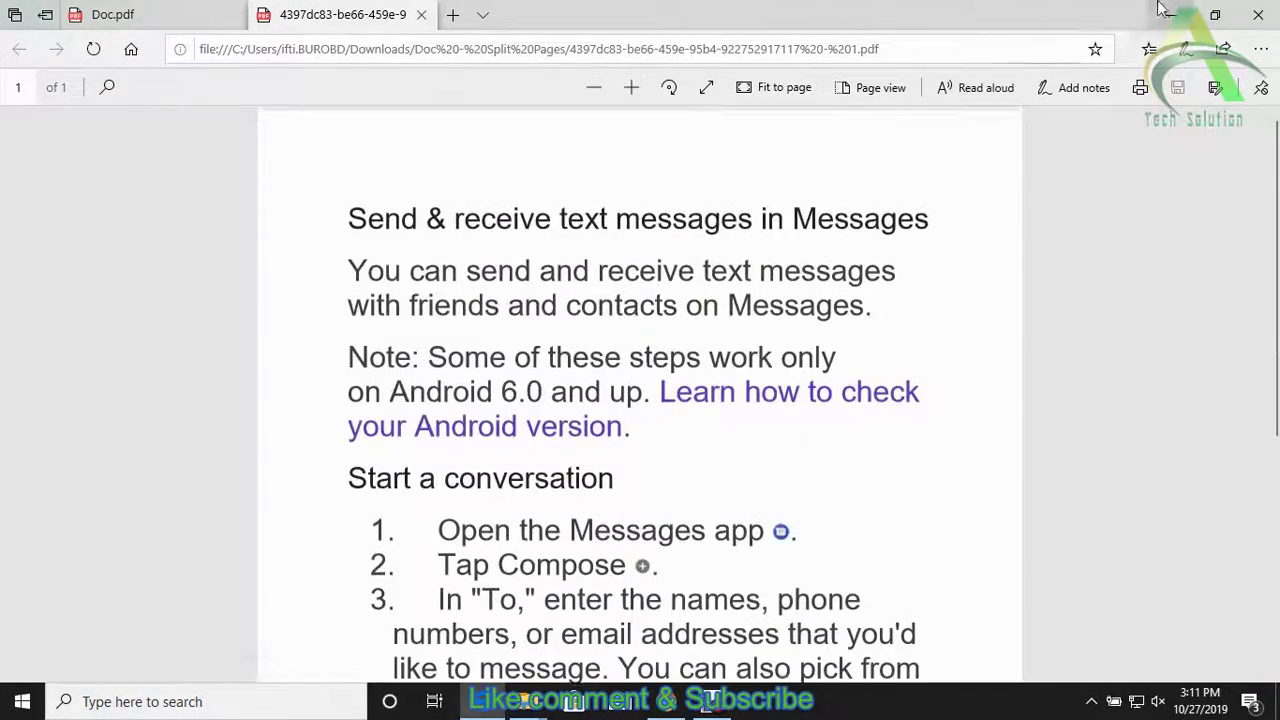
Return to the extracted folder, open the second split PDF and look through its pages
click(1172, 14)
click(333, 135)
double_click(333, 135)
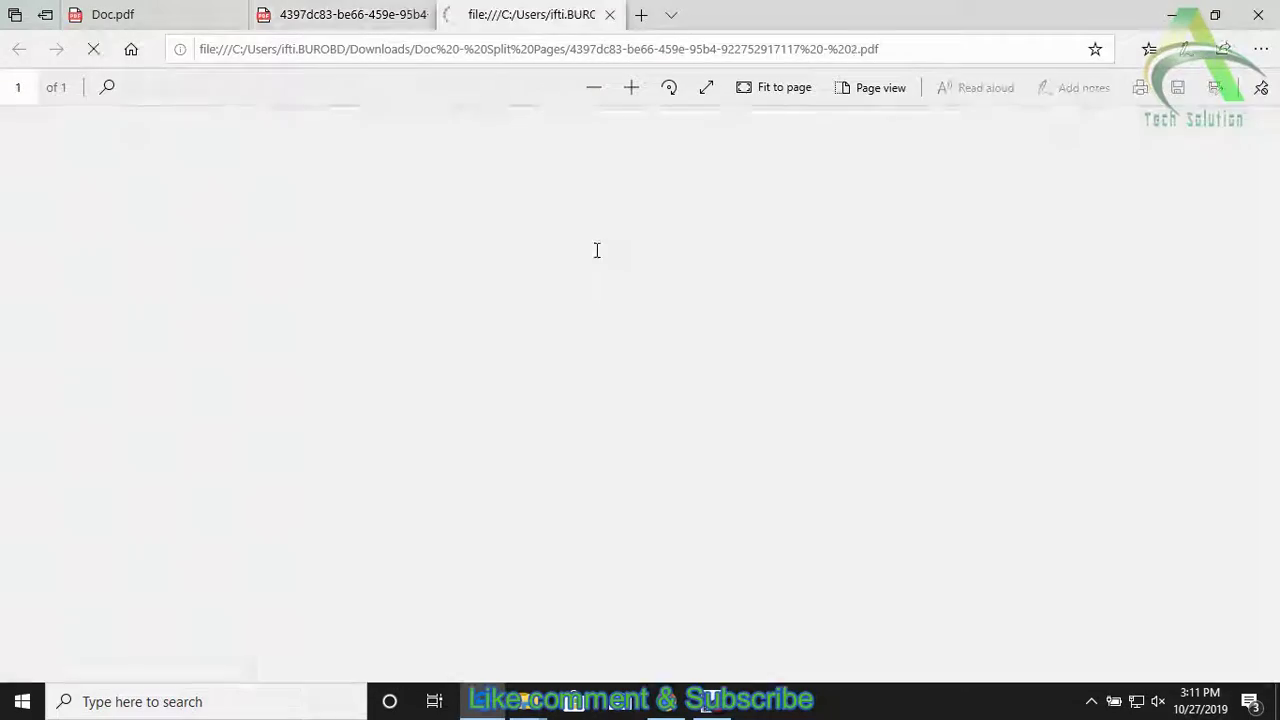
scroll(613, 258, down, 9)
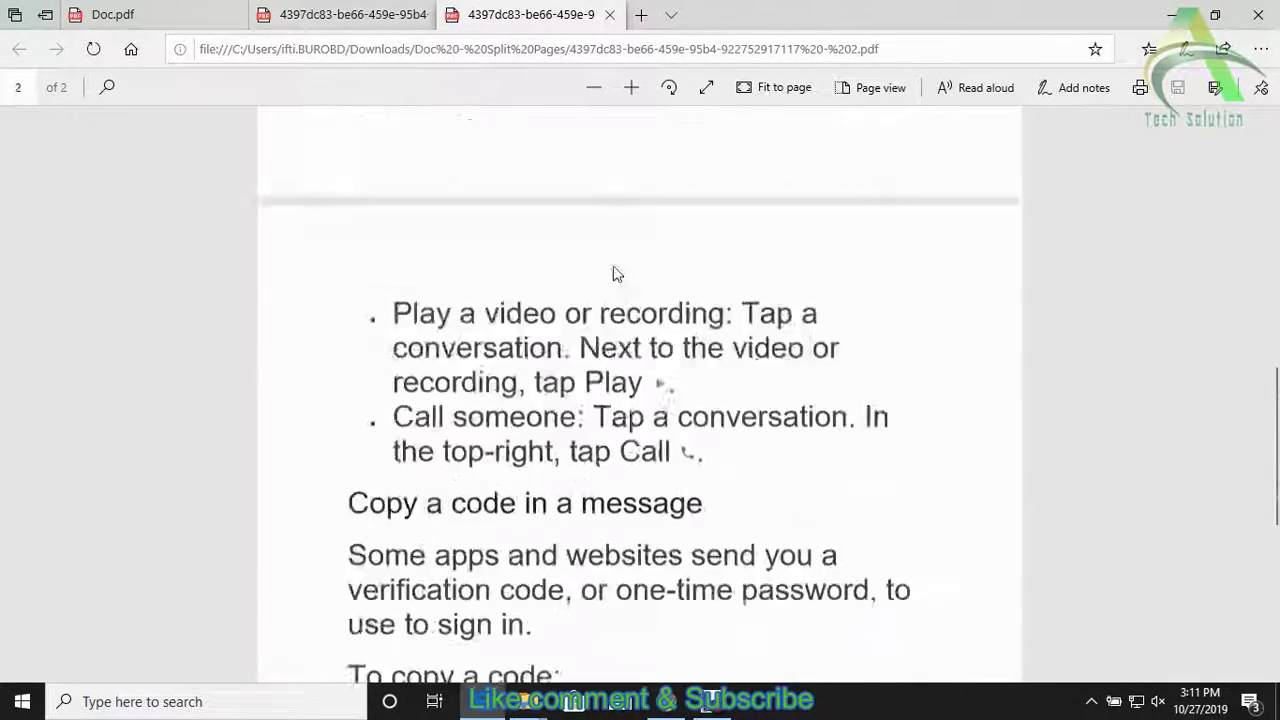
Finish viewing the second split PDF, open the third split PDF from the extracted folder and look through its pages
scroll(613, 260, up, 5)
scroll(616, 391, up, 3)
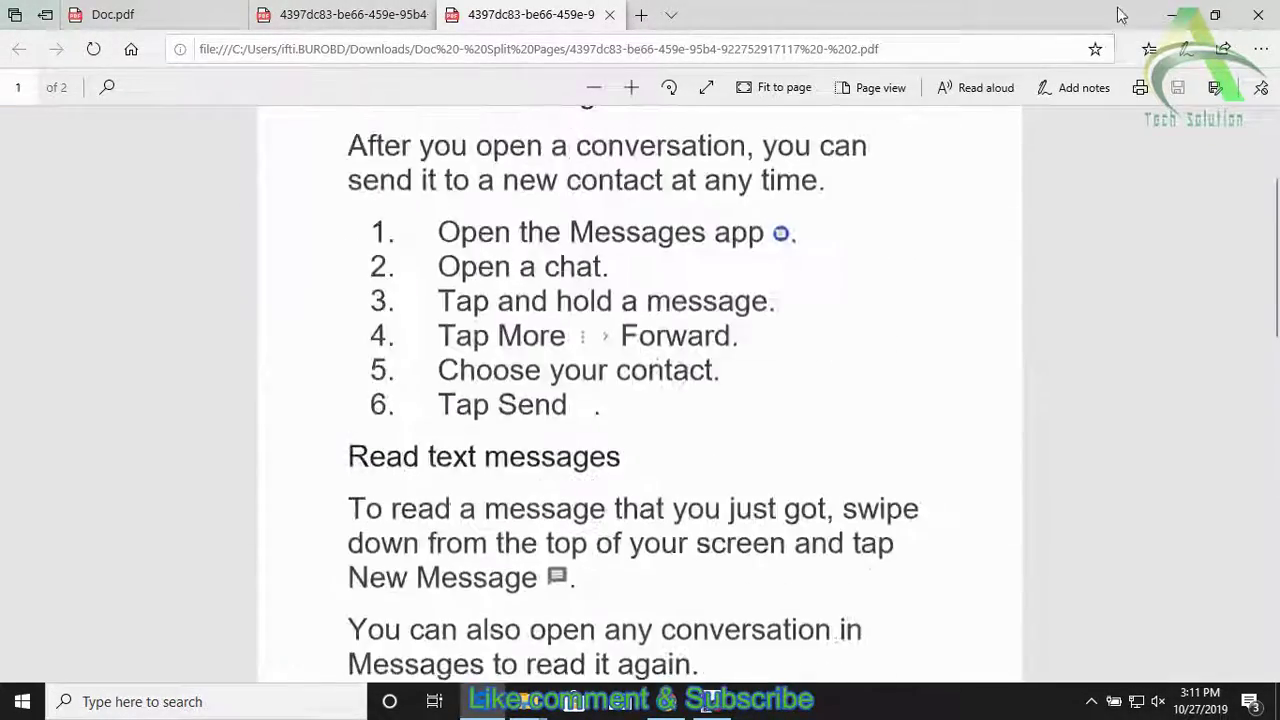
click(1172, 14)
double_click(340, 156)
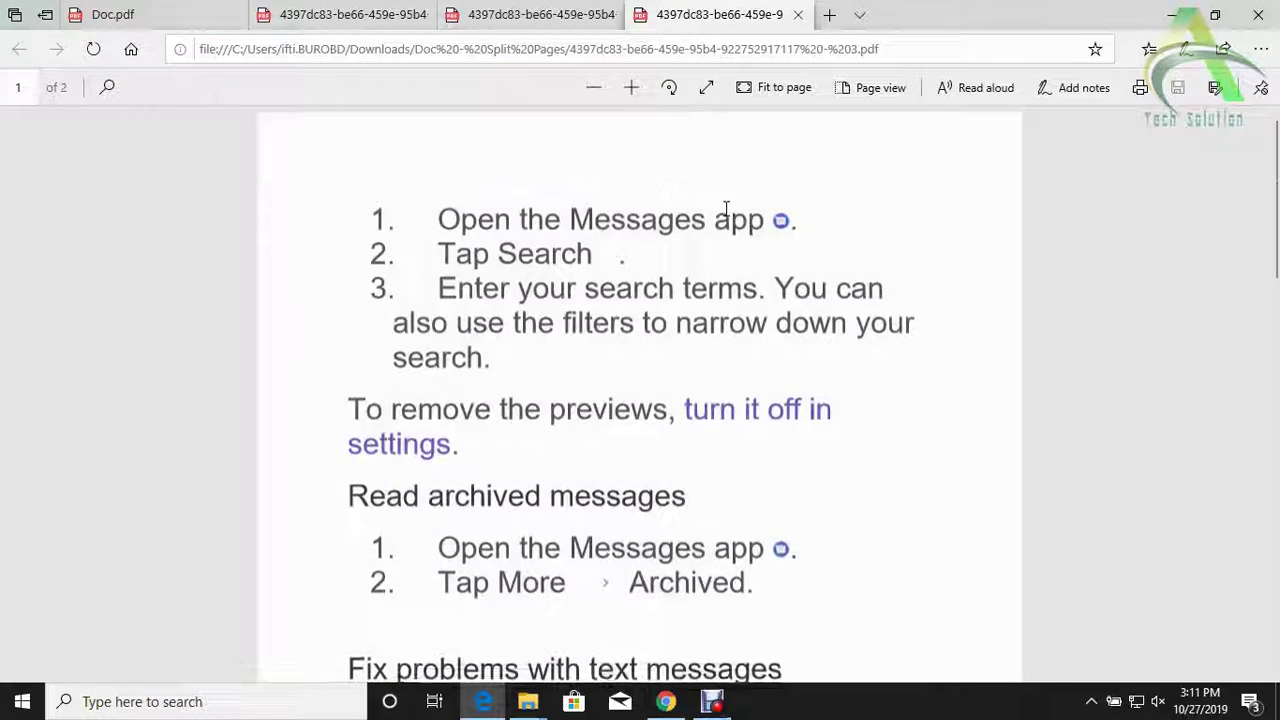
scroll(725, 220, down, 10)
scroll(729, 230, up, 3)
scroll(729, 234, up, 4)
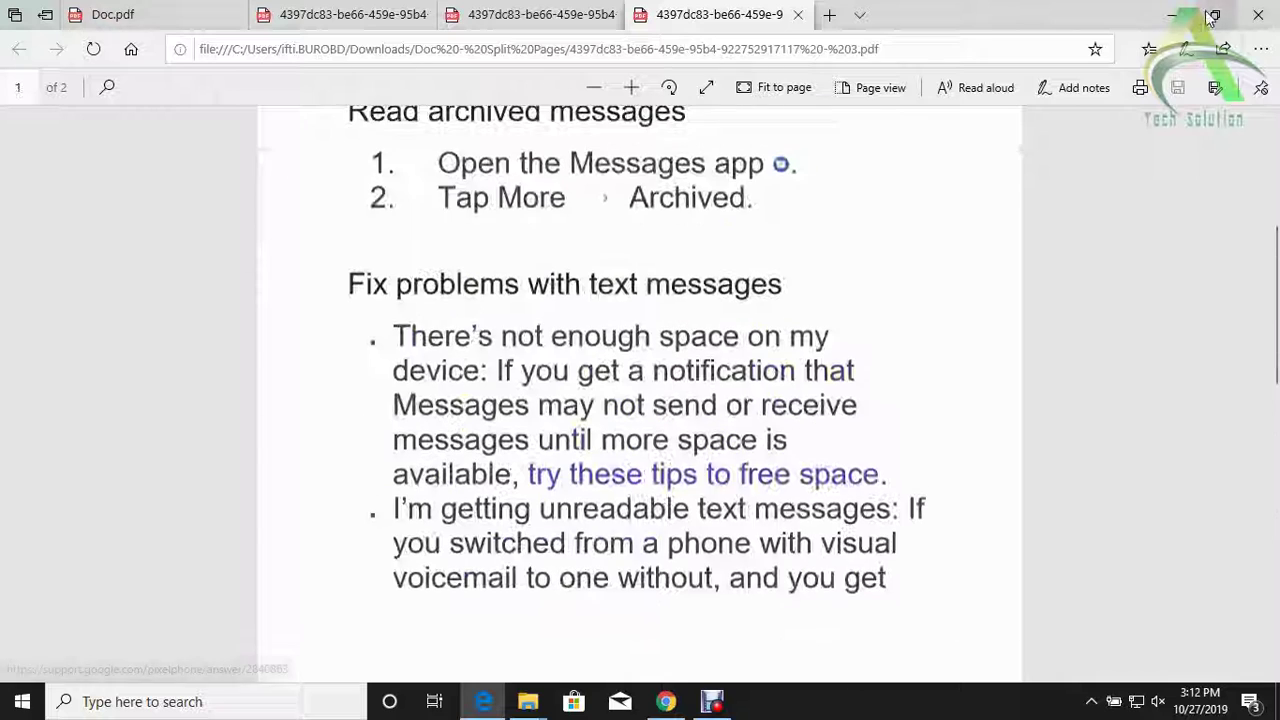
Return to the open PDFs in Edge and review the third, second and first split files in turn
click(1173, 15)
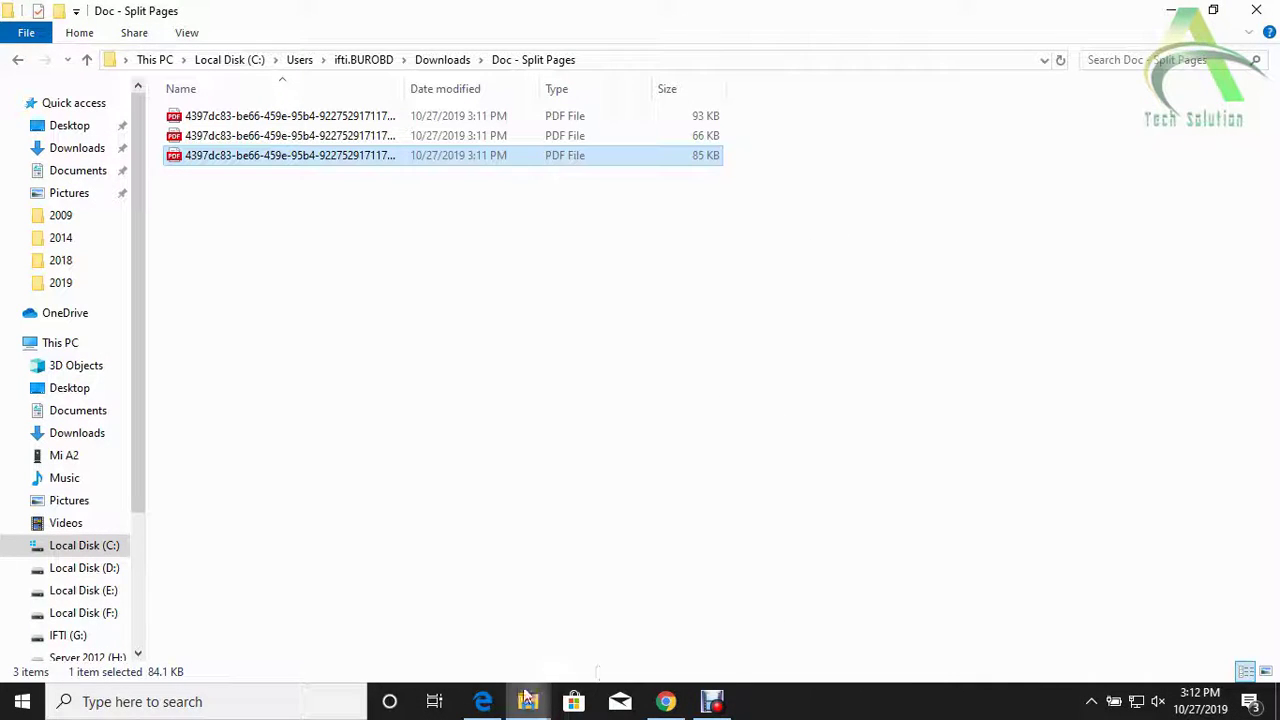
click(482, 701)
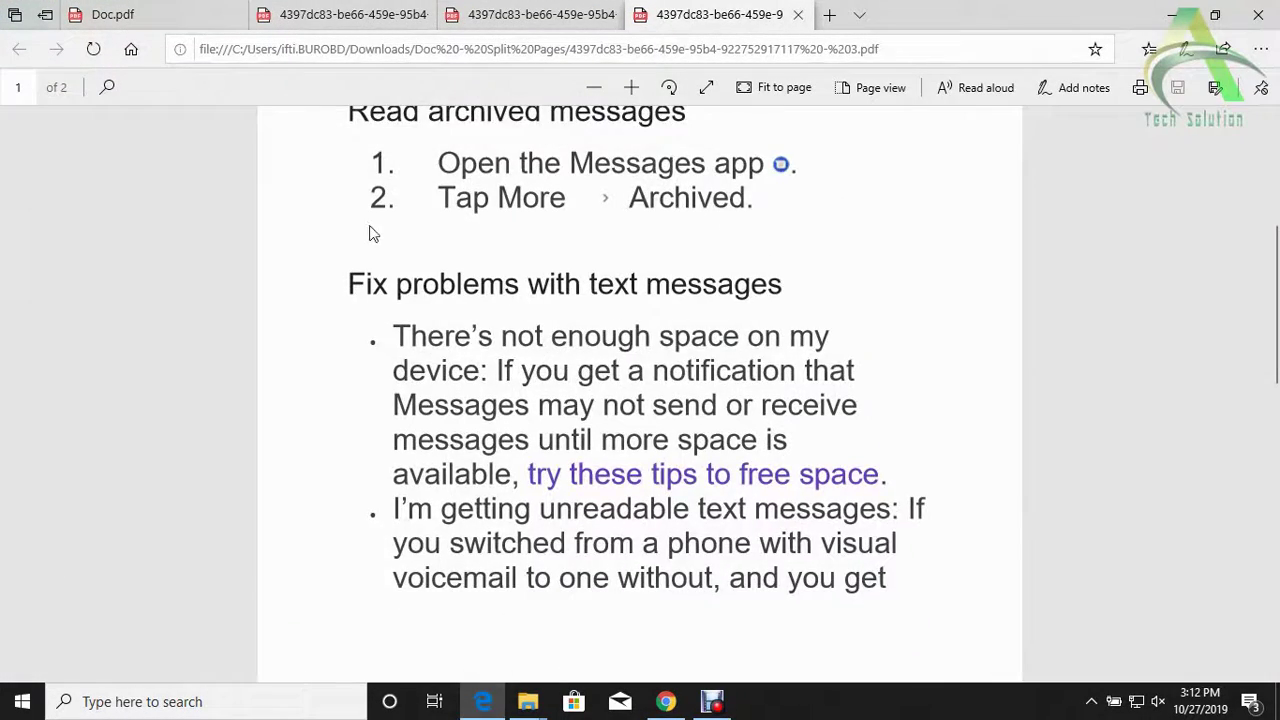
scroll(369, 233, up, 4)
click(498, 26)
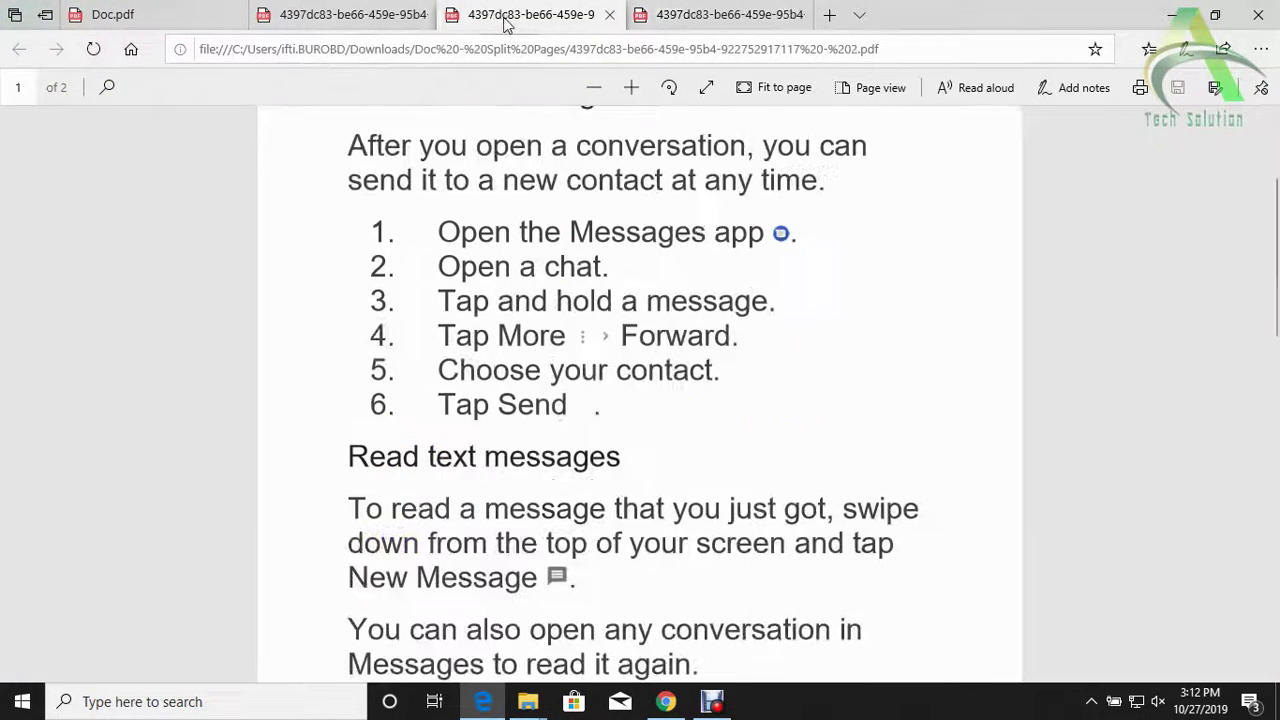
click(329, 26)
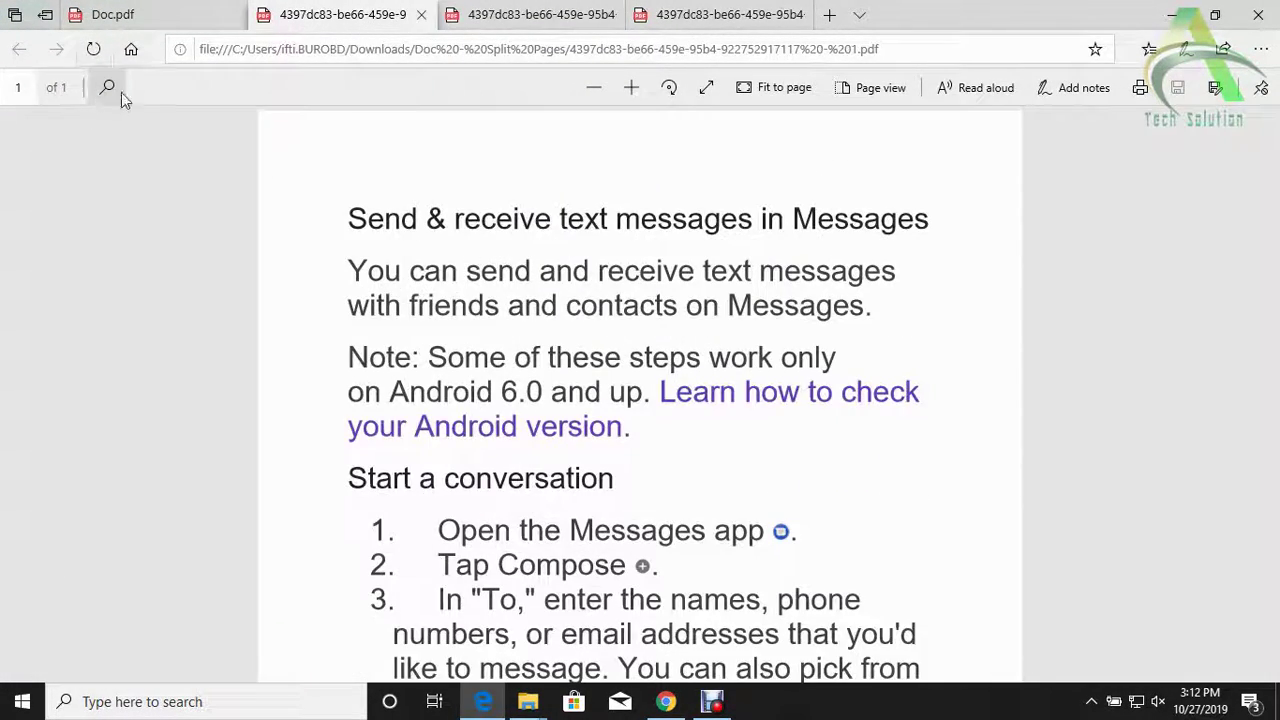
Switch to Chrome, go back to the pdfmerge.com page and look over its list of other PDF tools
click(1172, 14)
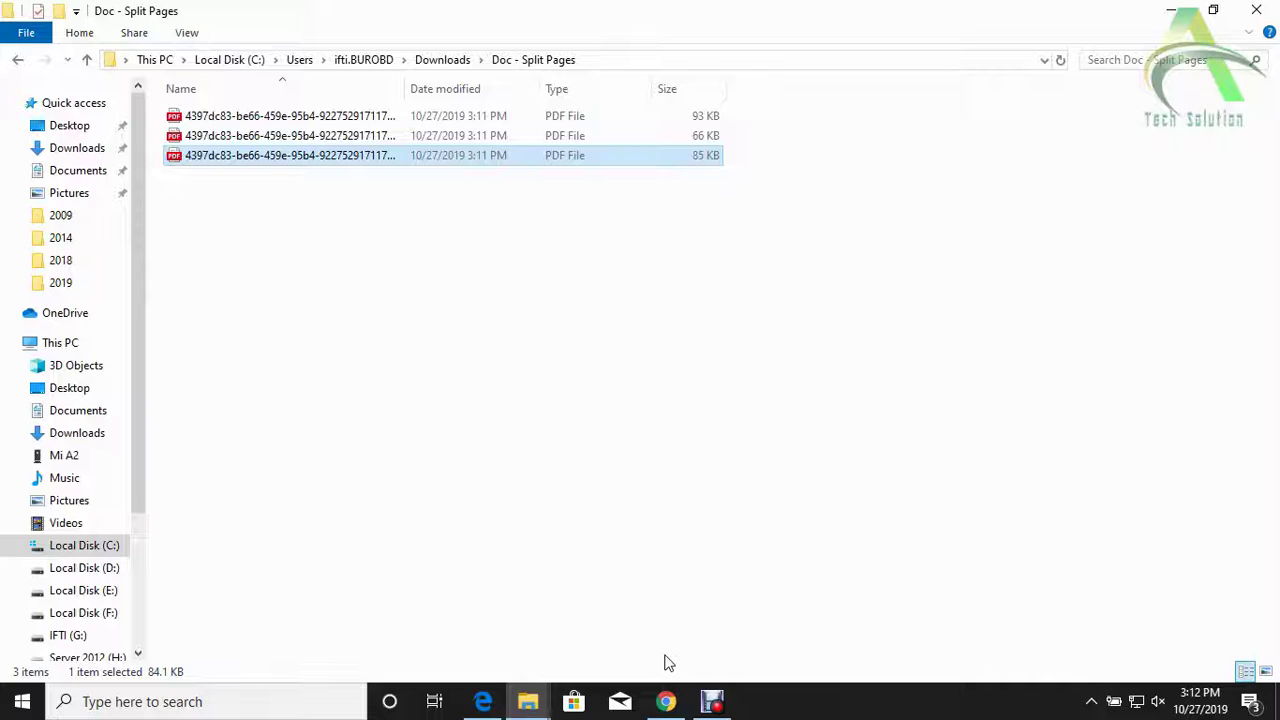
click(665, 701)
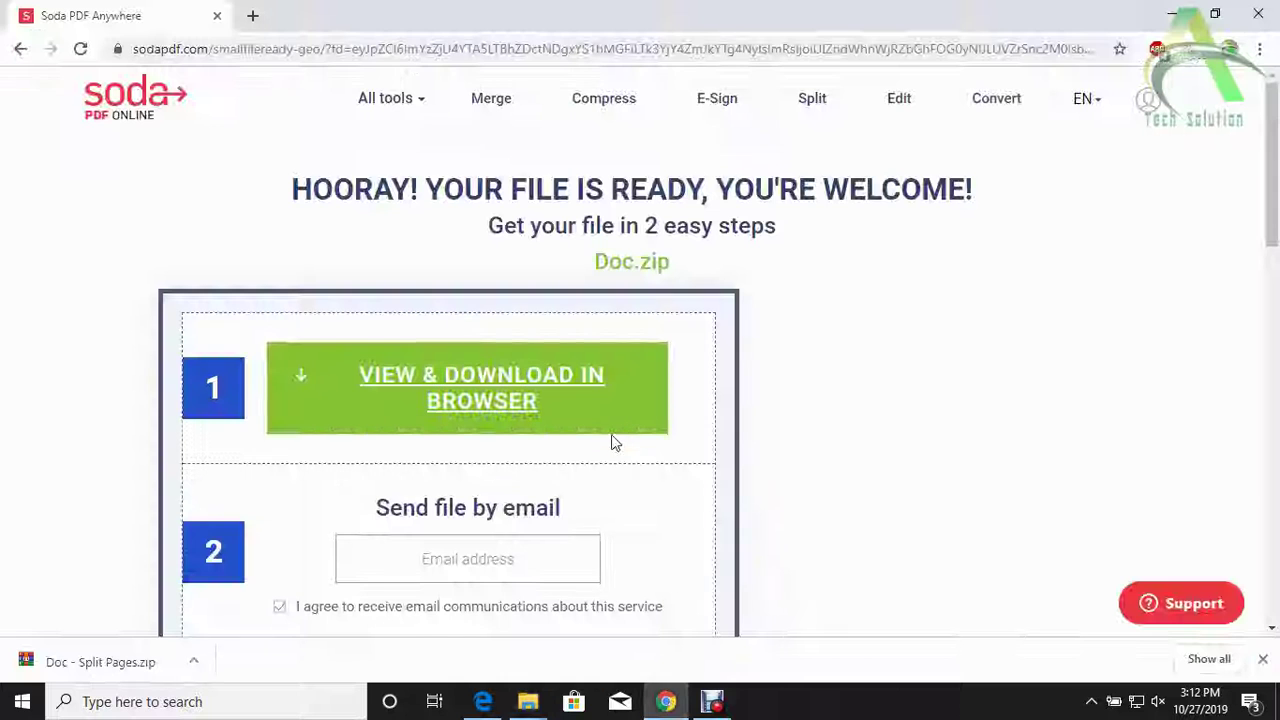
click(493, 343)
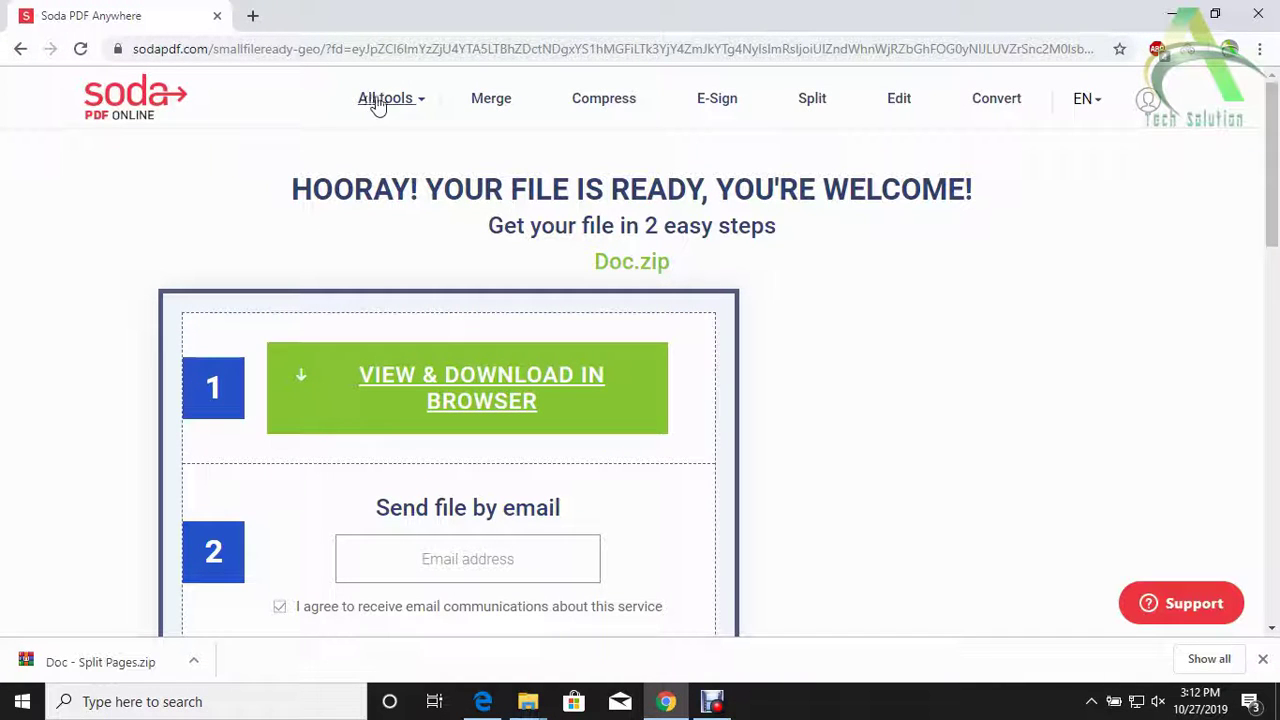
click(20, 49)
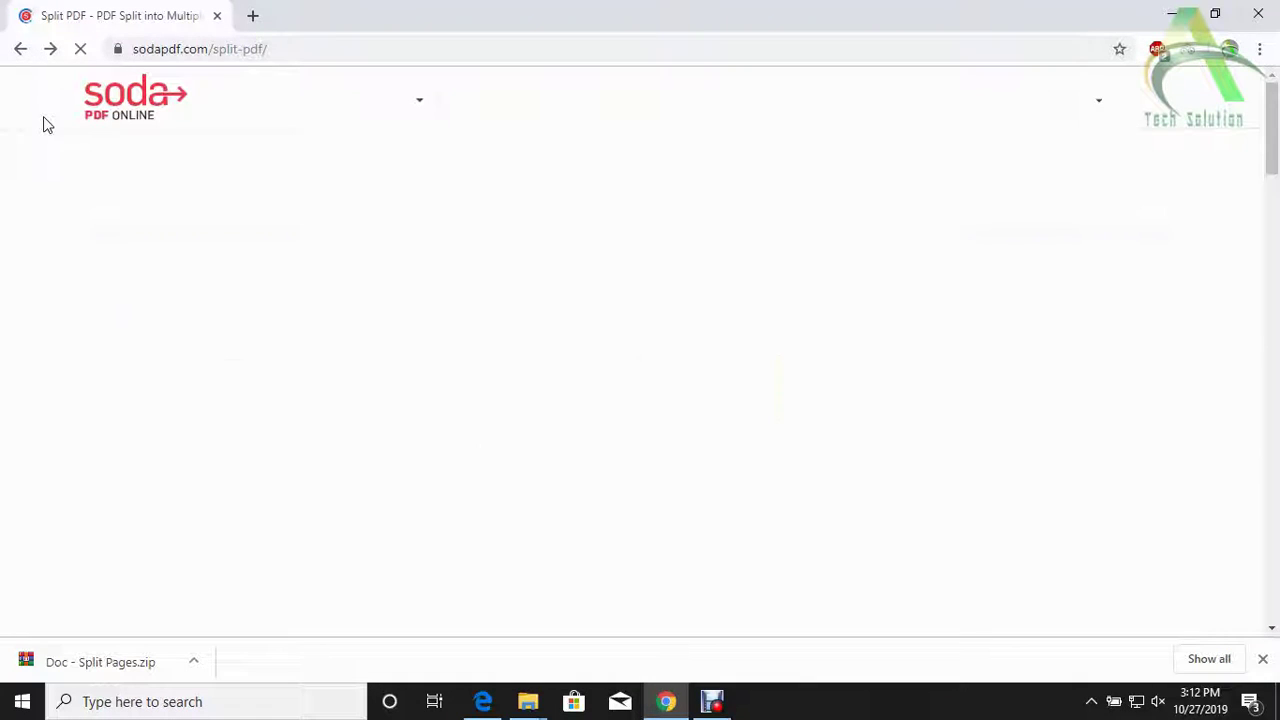
click(21, 49)
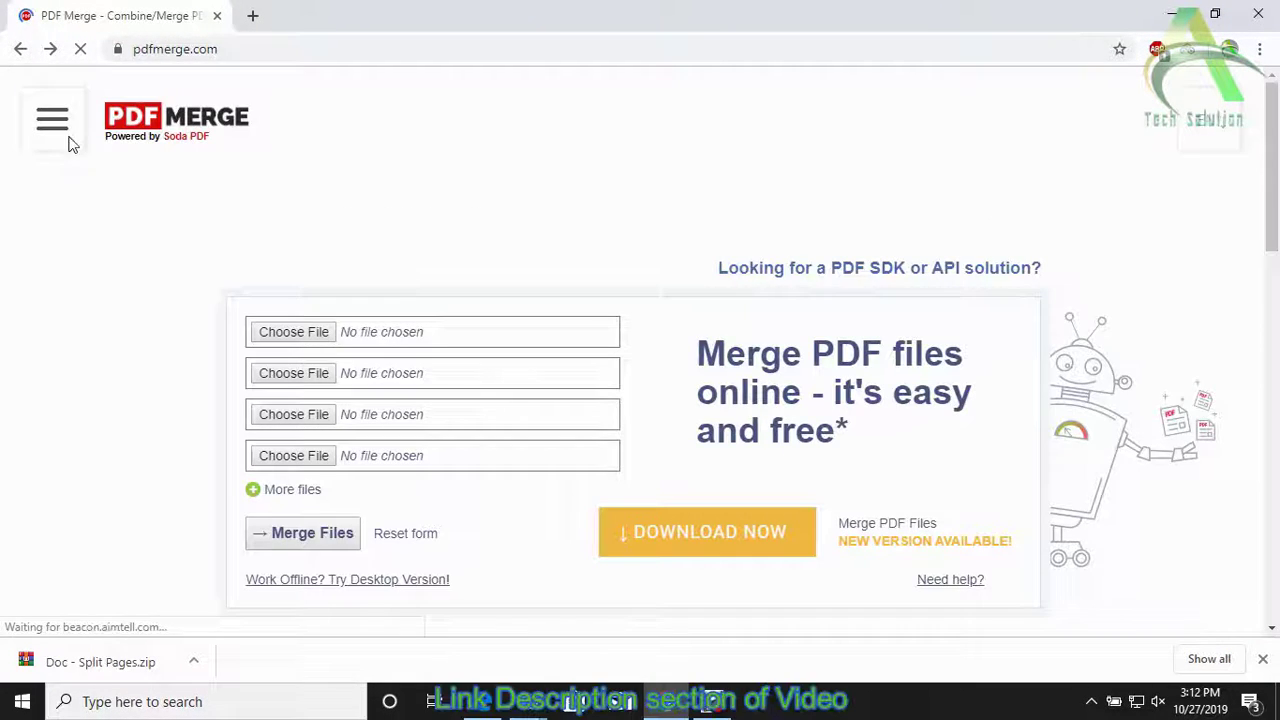
click(64, 135)
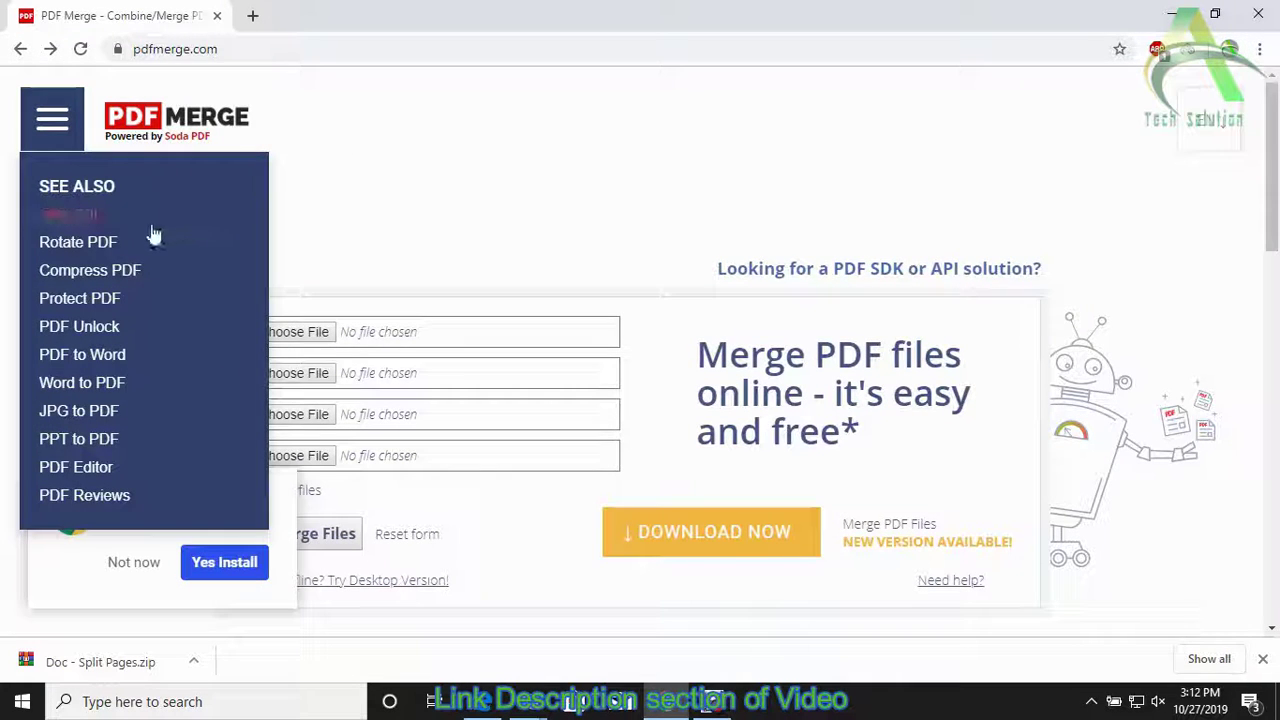
click(419, 154)
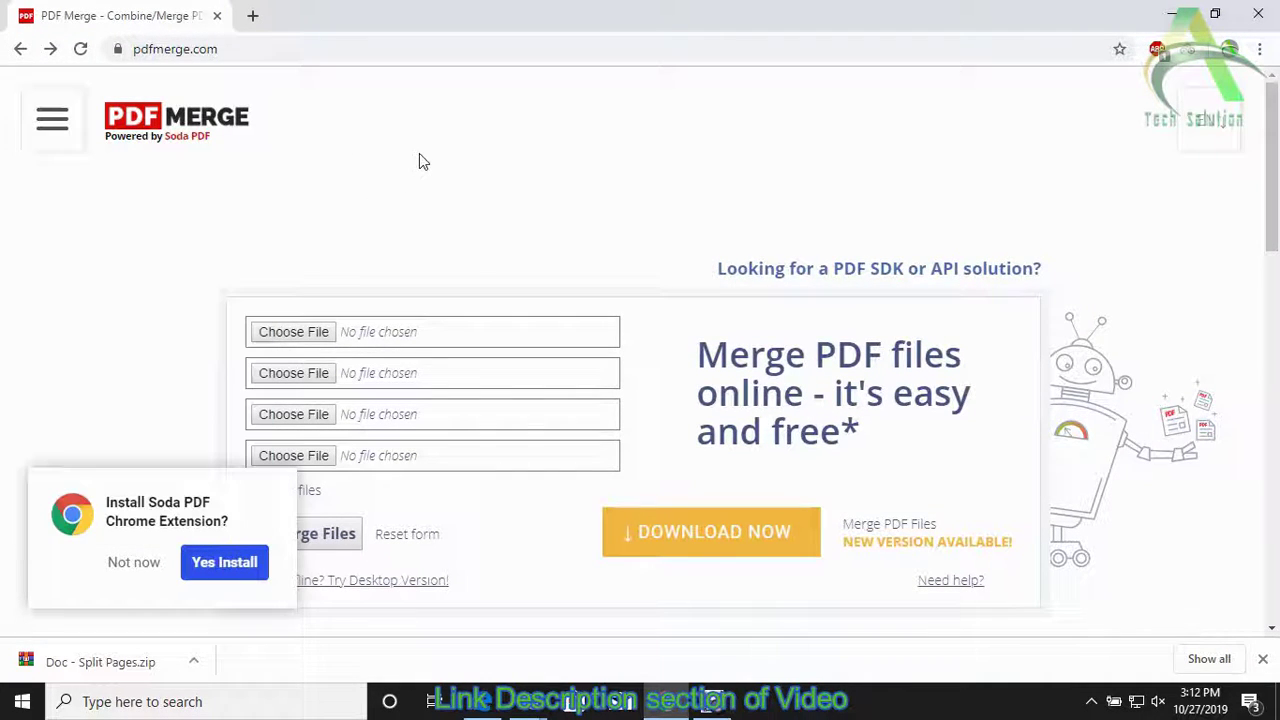
Choose the three PDFs in the Doc - Split Pages folder as merge files, in order from 1 to 3
click(312, 334)
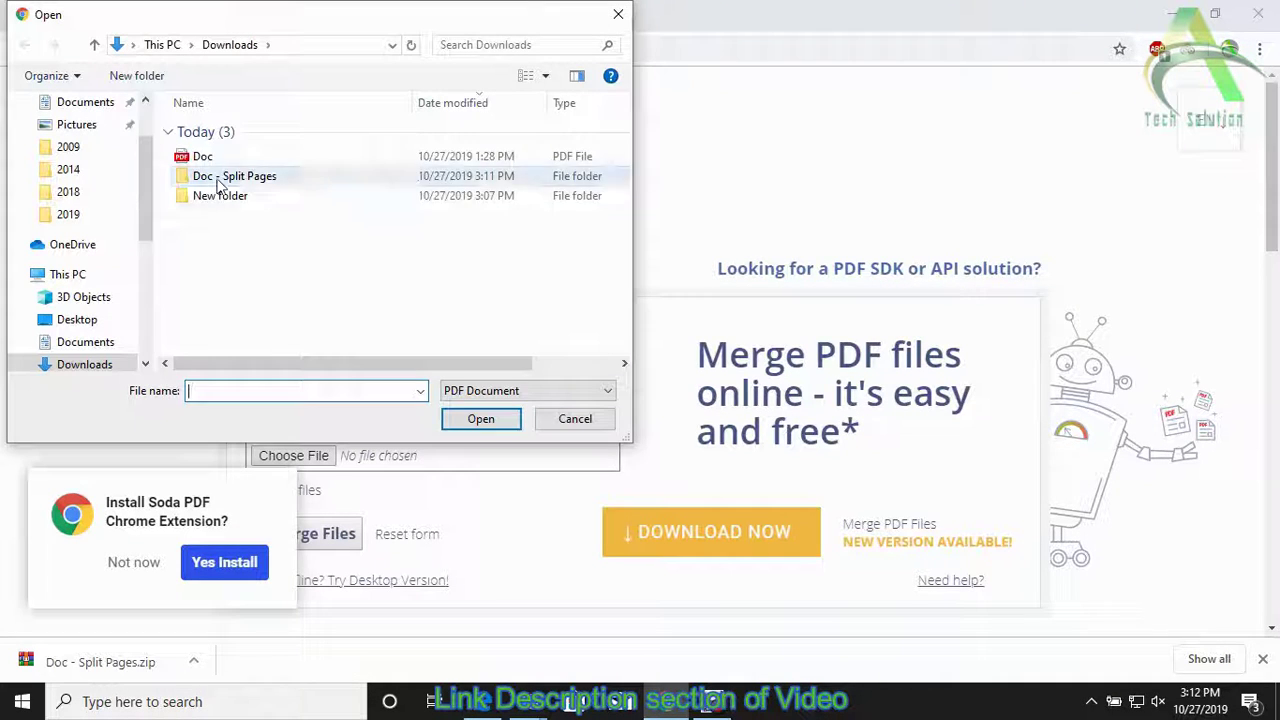
double_click(221, 180)
click(242, 132)
click(477, 420)
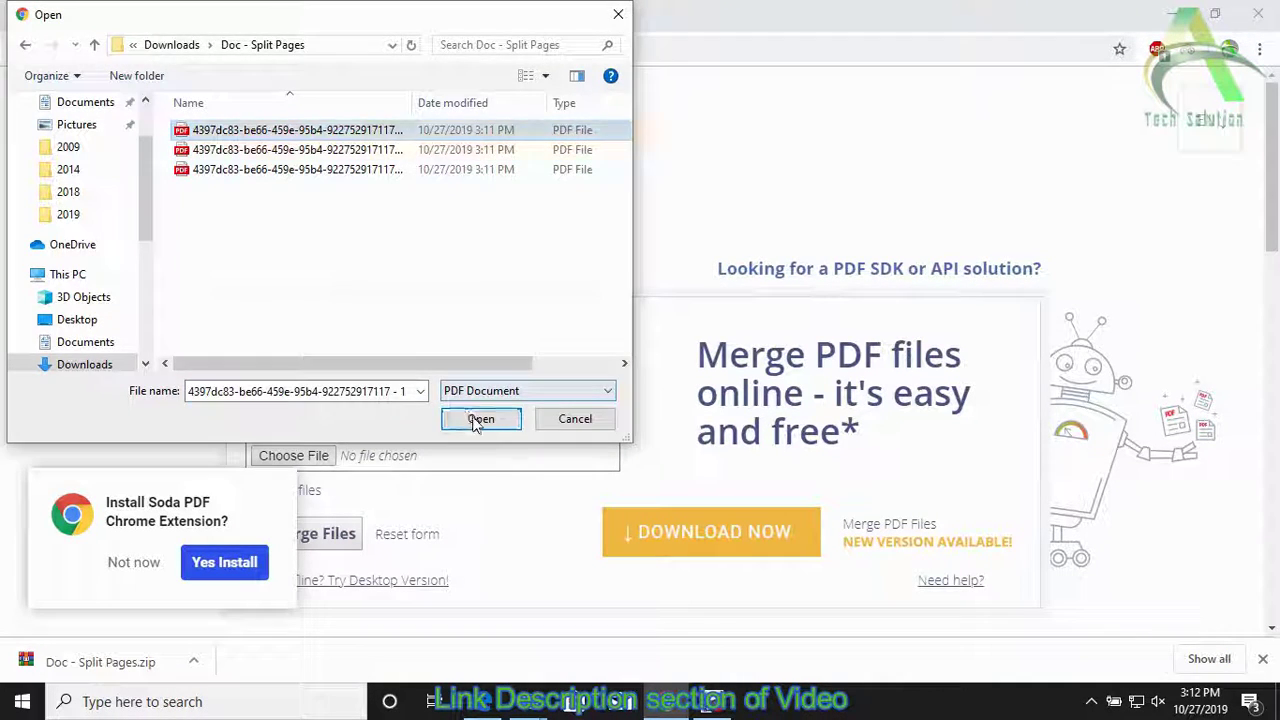
click(294, 372)
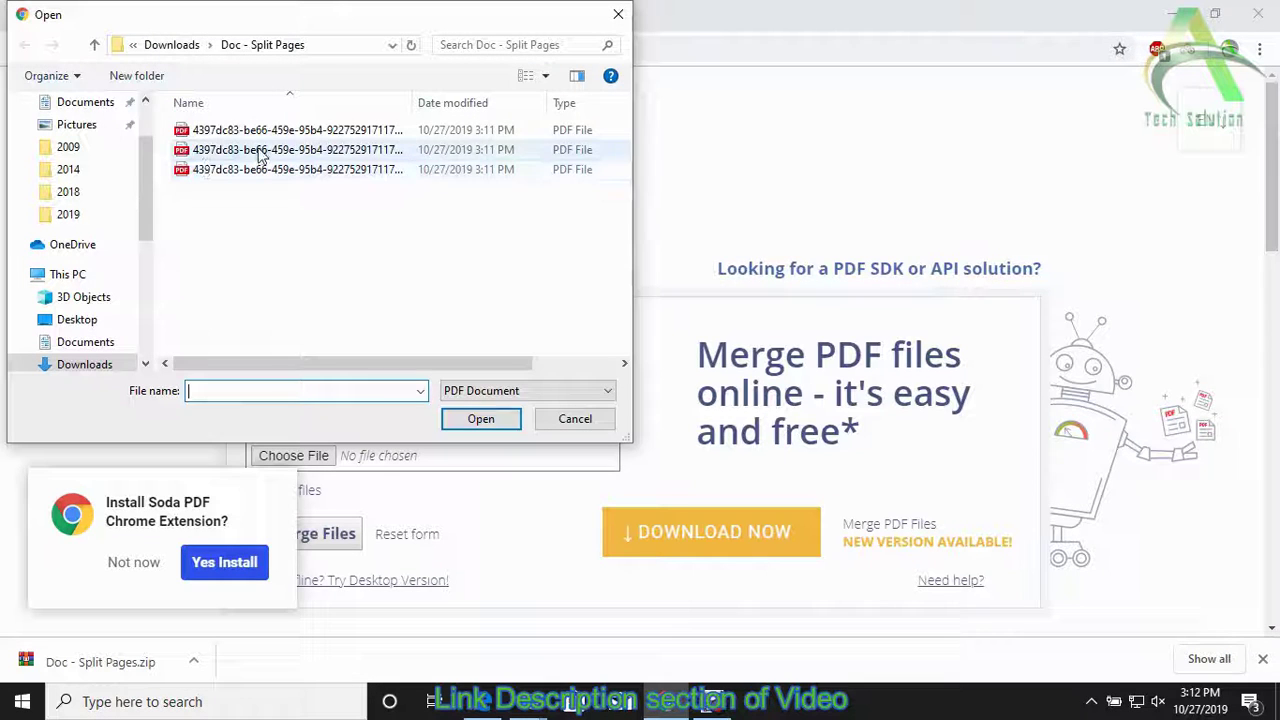
click(262, 150)
click(466, 420)
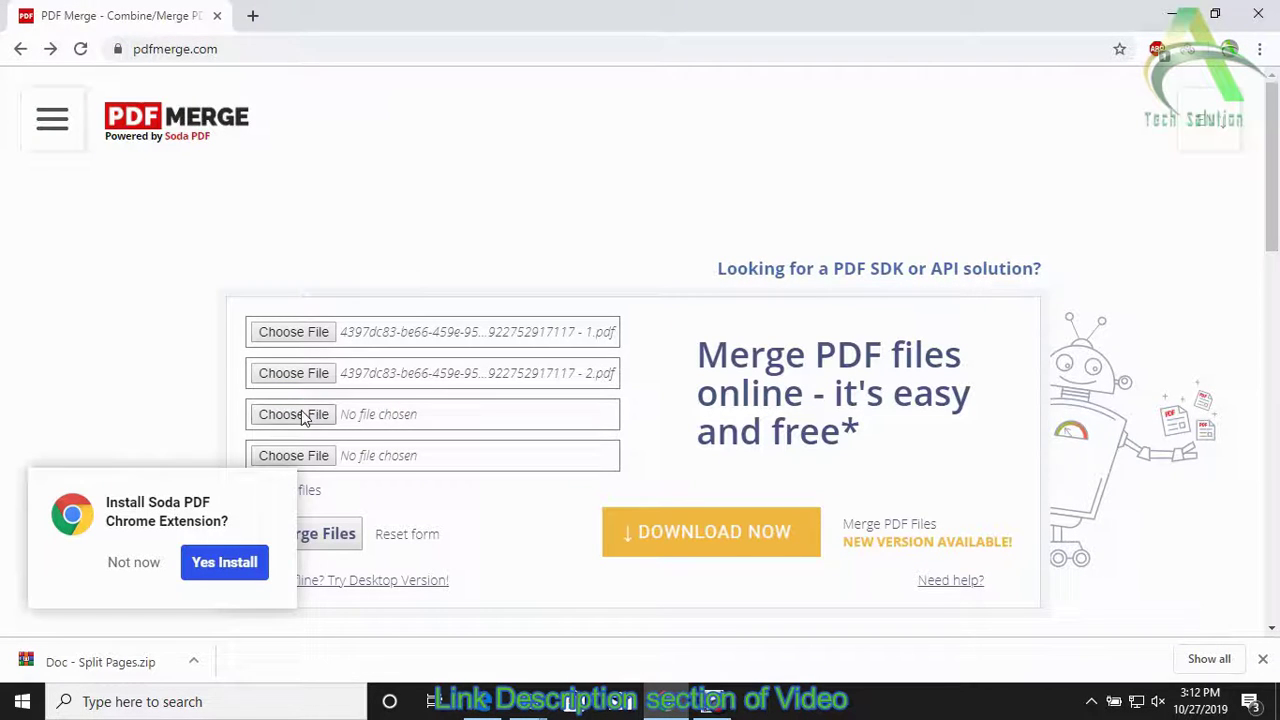
click(304, 417)
click(256, 168)
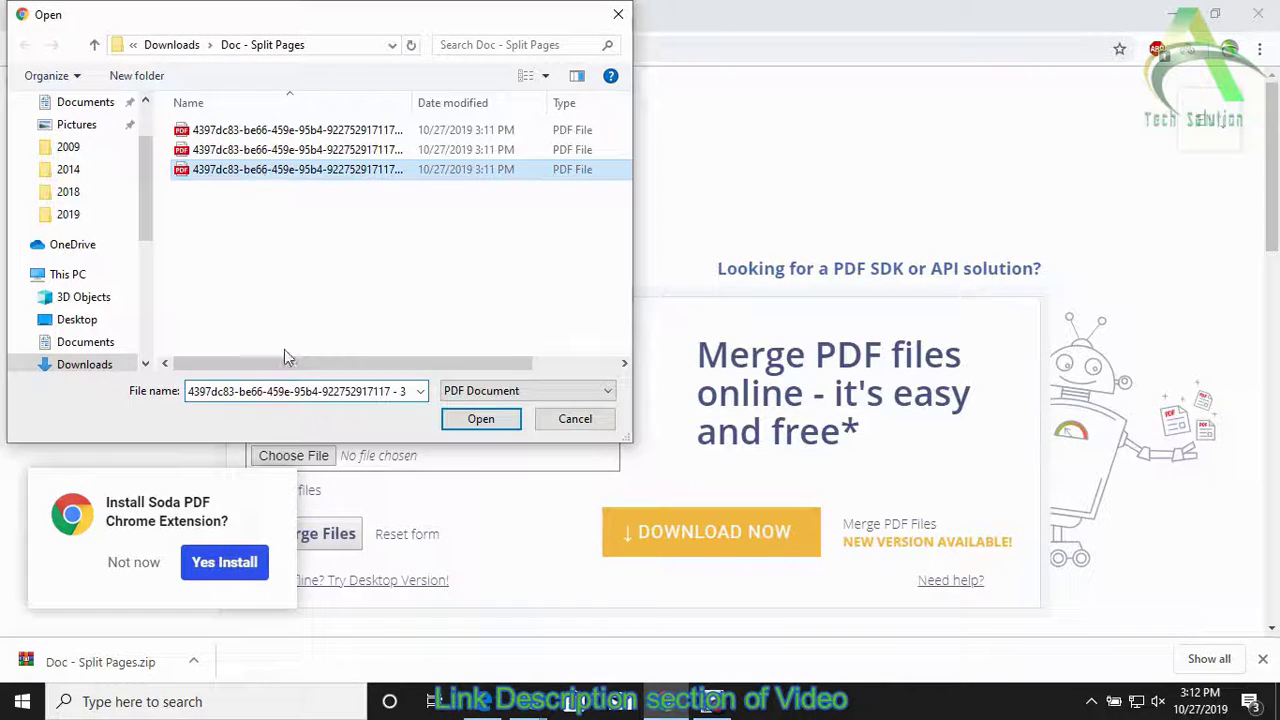
click(488, 421)
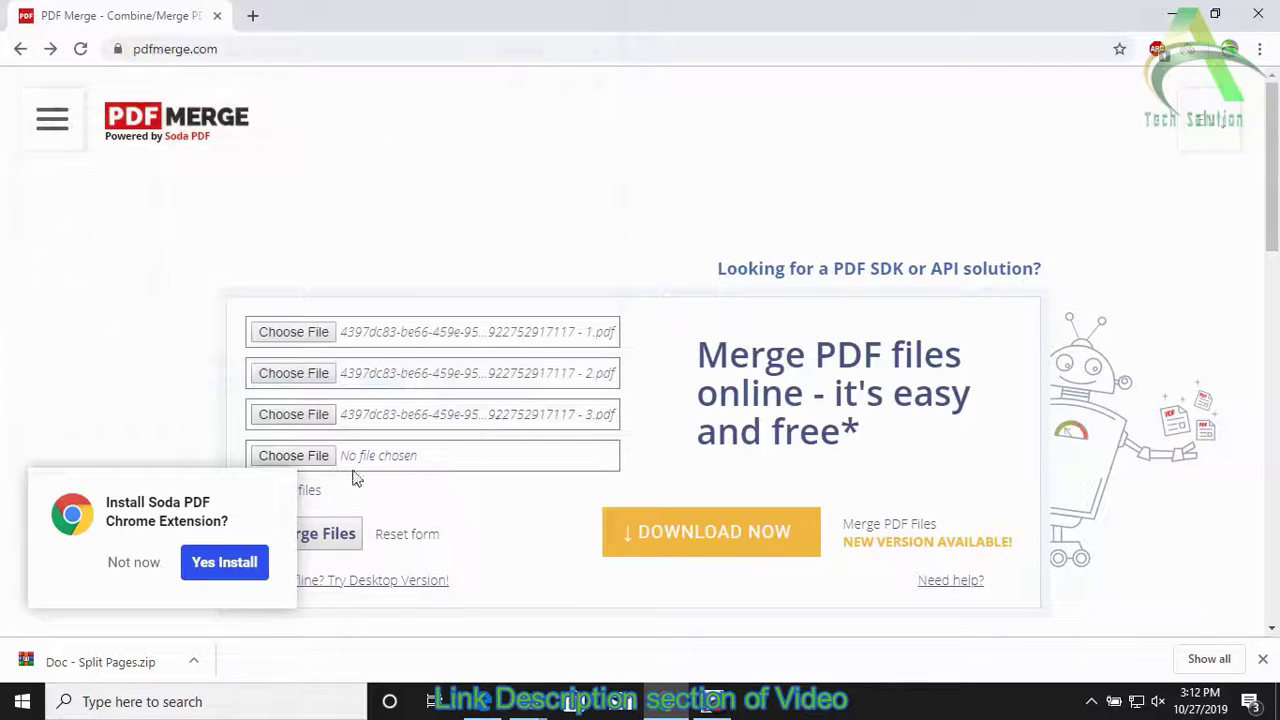
Decline the Soda PDF Chrome extension offer and merge the three chosen files
click(145, 563)
scroll(450, 410, down, 1)
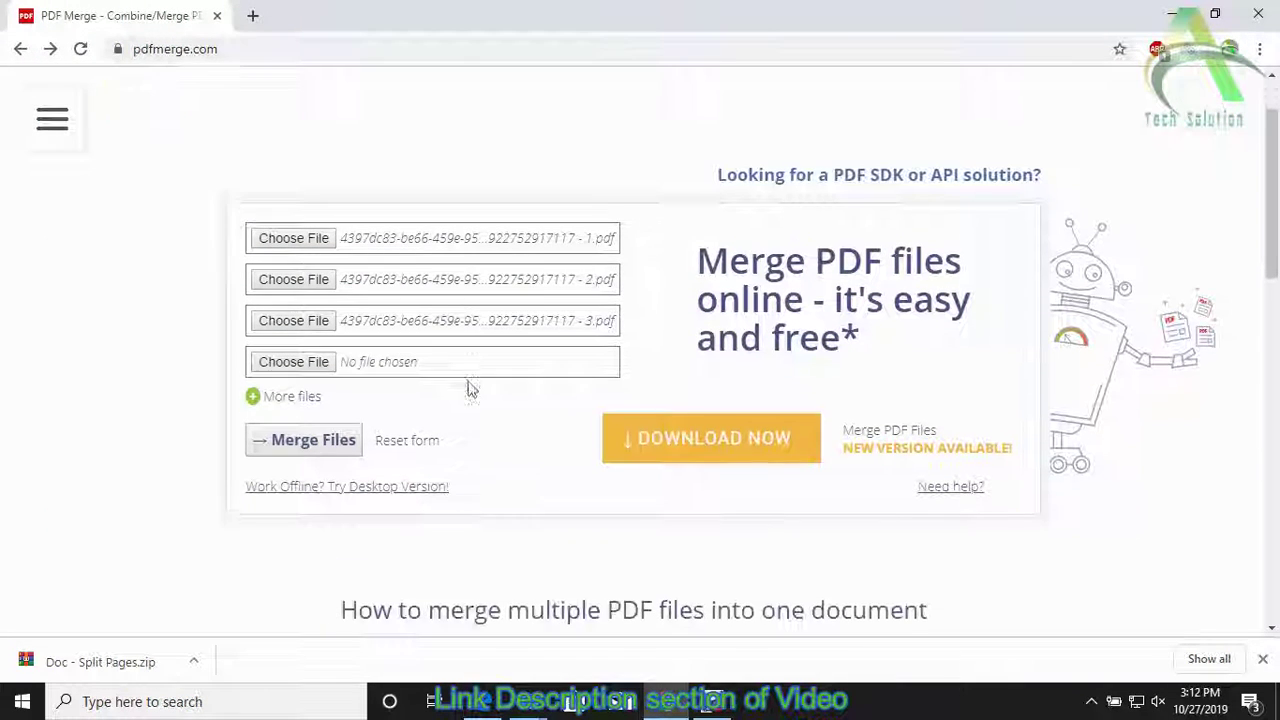
click(331, 447)
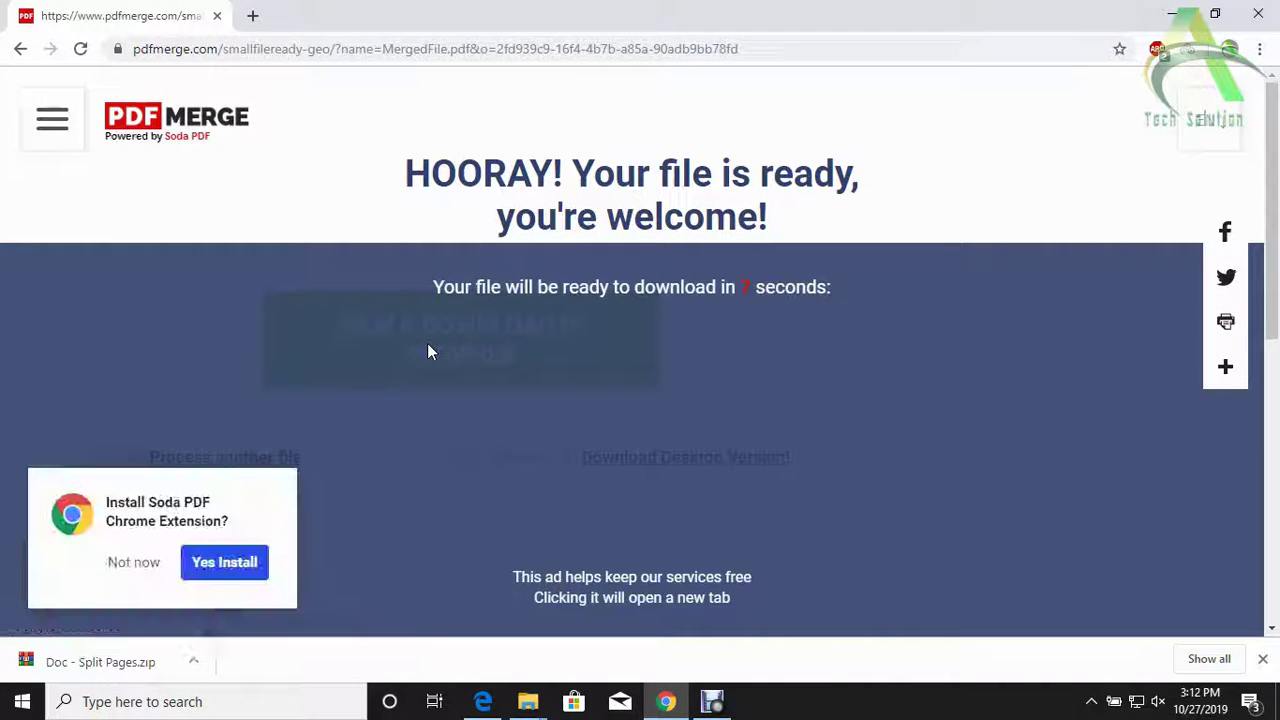
Decline the extension offer again, download the merged PDF and show it in its folder
click(135, 564)
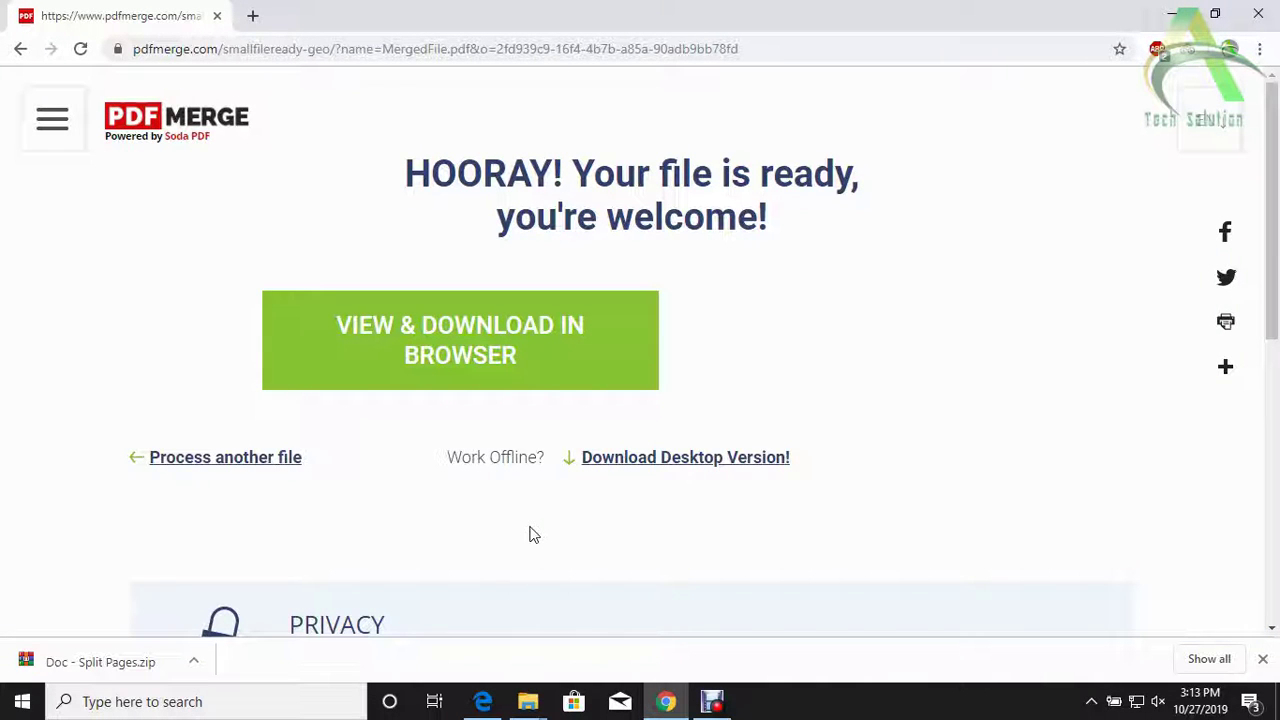
click(457, 354)
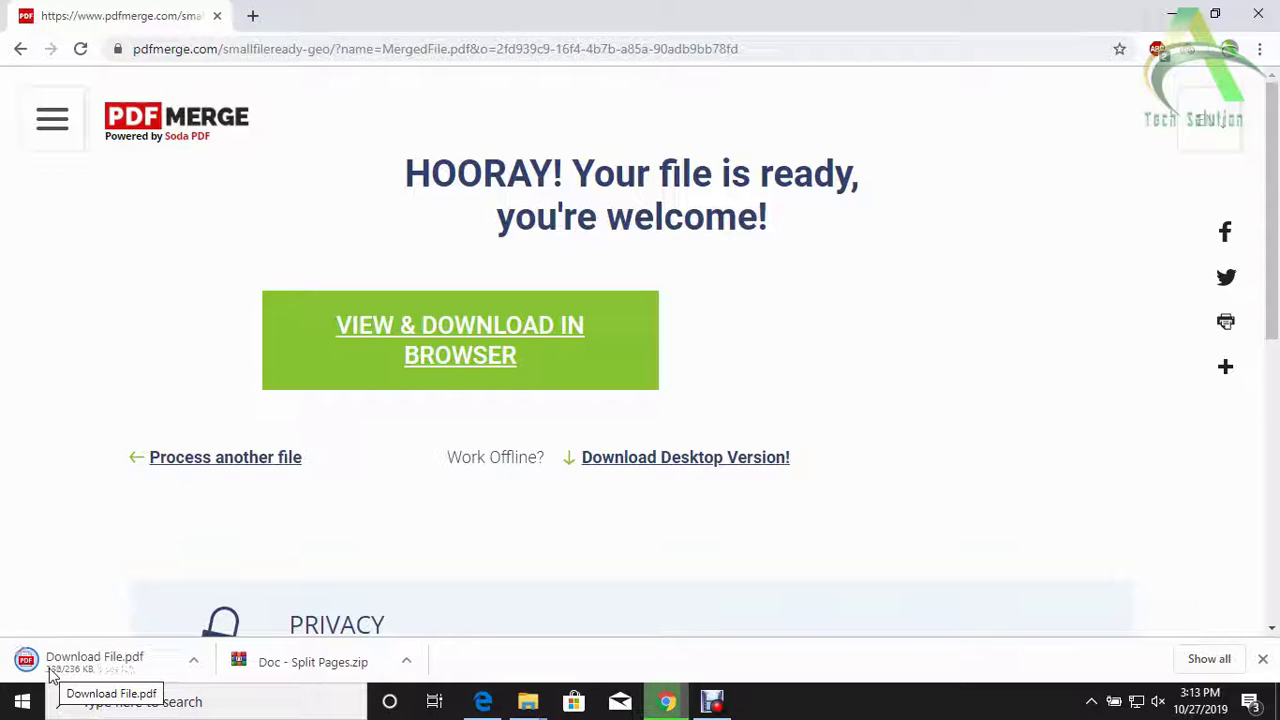
click(194, 661)
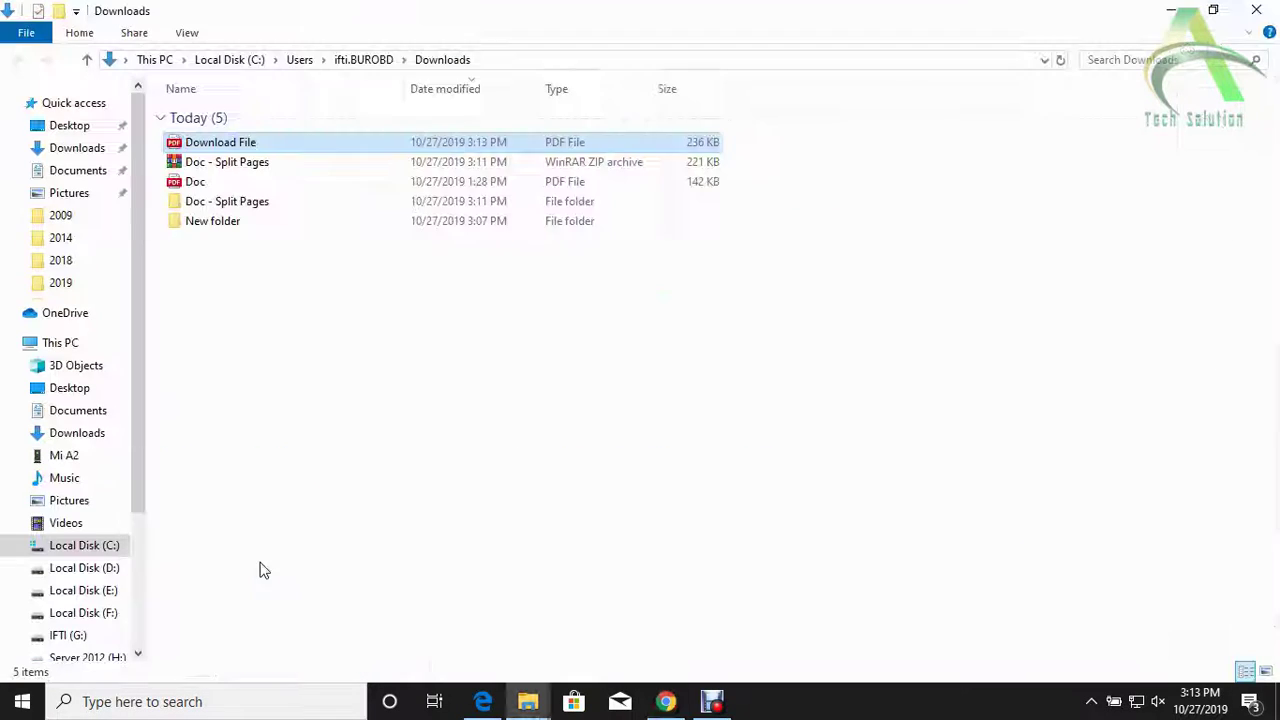
Open the merged Download File PDF from Downloads and look through all its pages
double_click(222, 148)
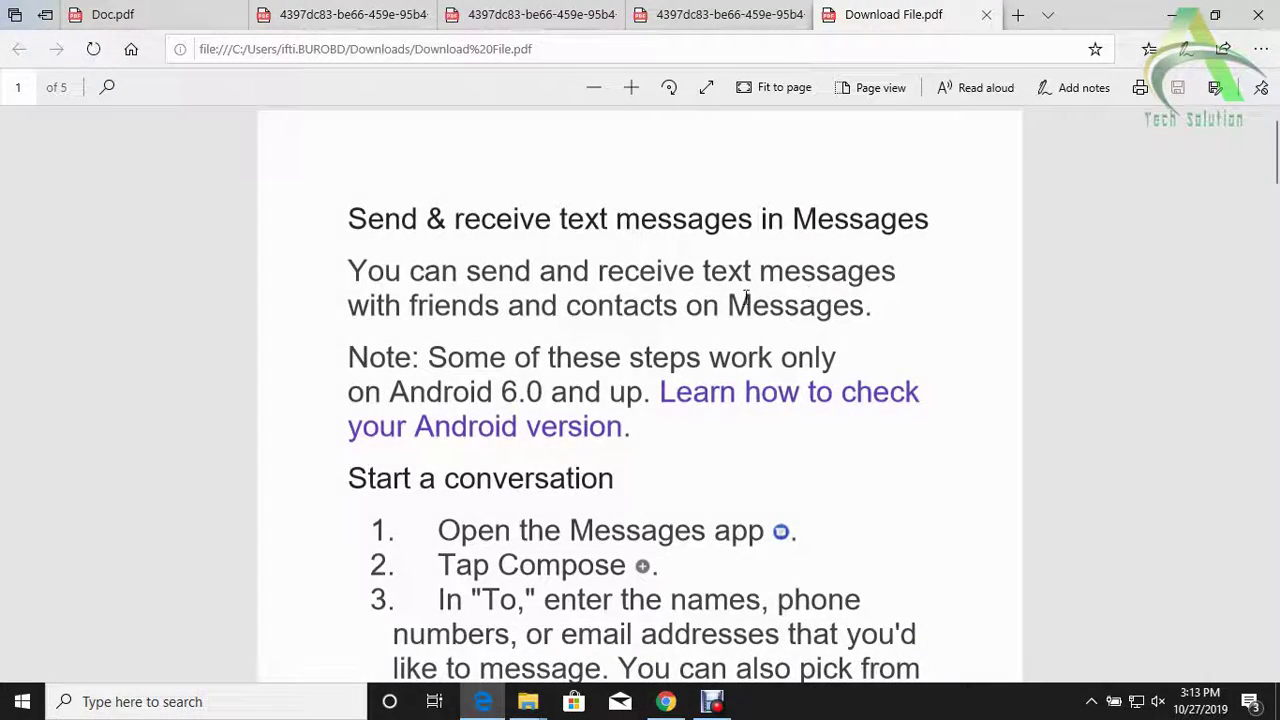
scroll(749, 294, down, 4)
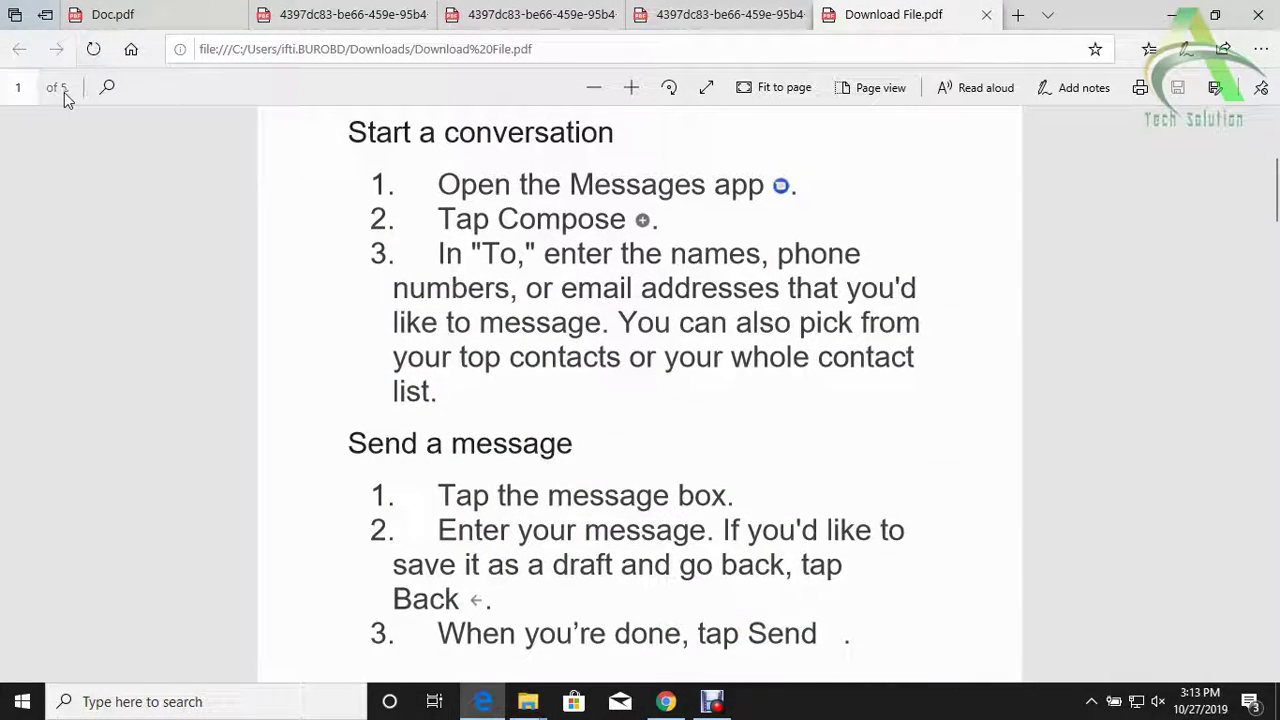
scroll(594, 320, down, 10)
scroll(596, 322, down, 20)
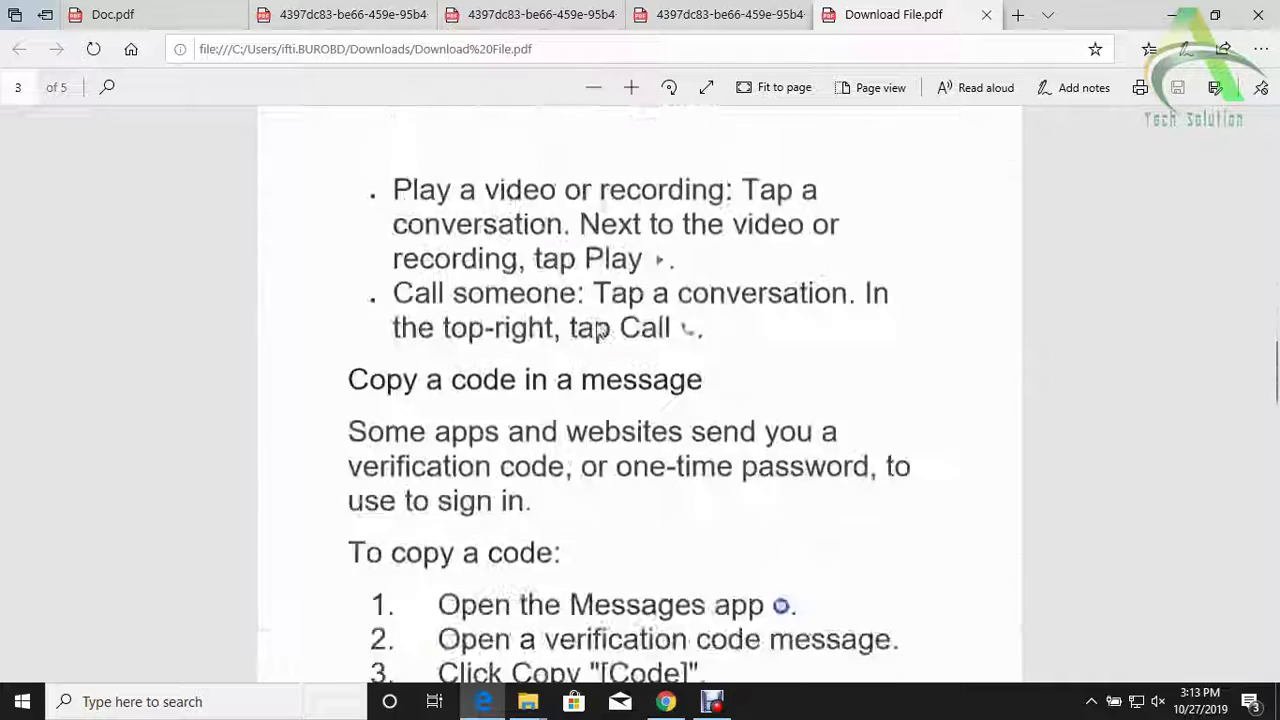
scroll(597, 343, up, 1)
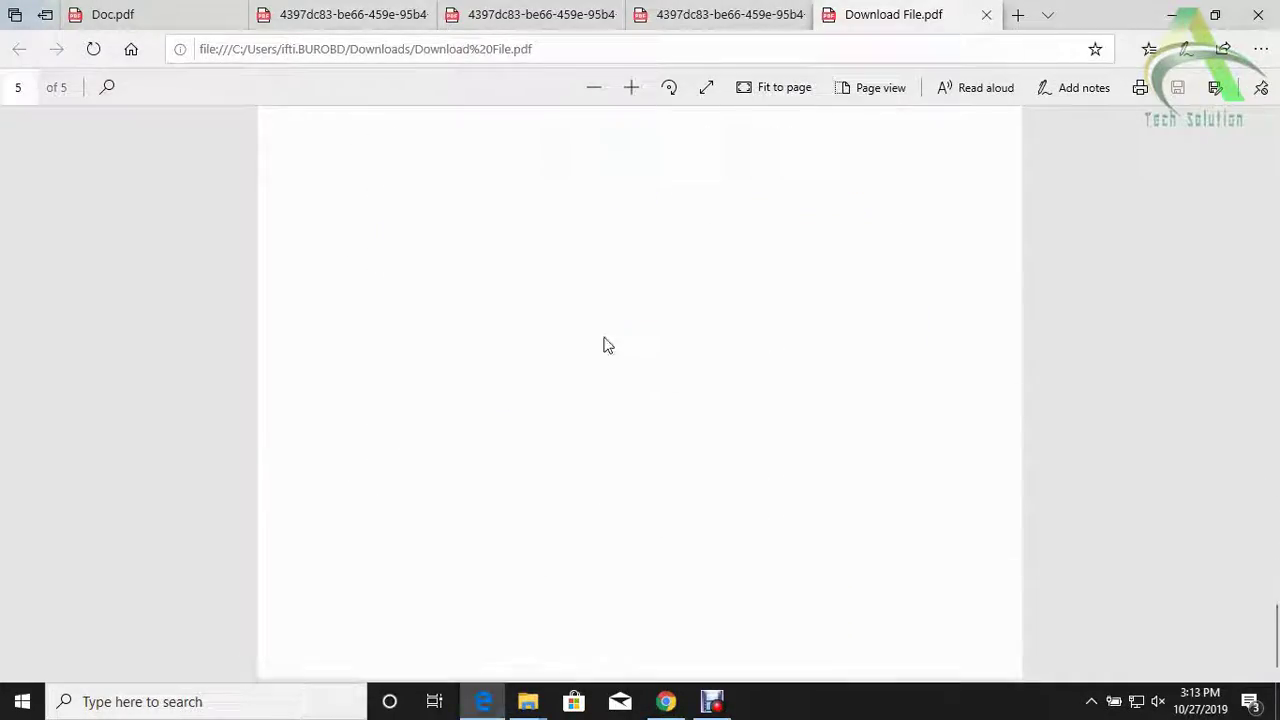